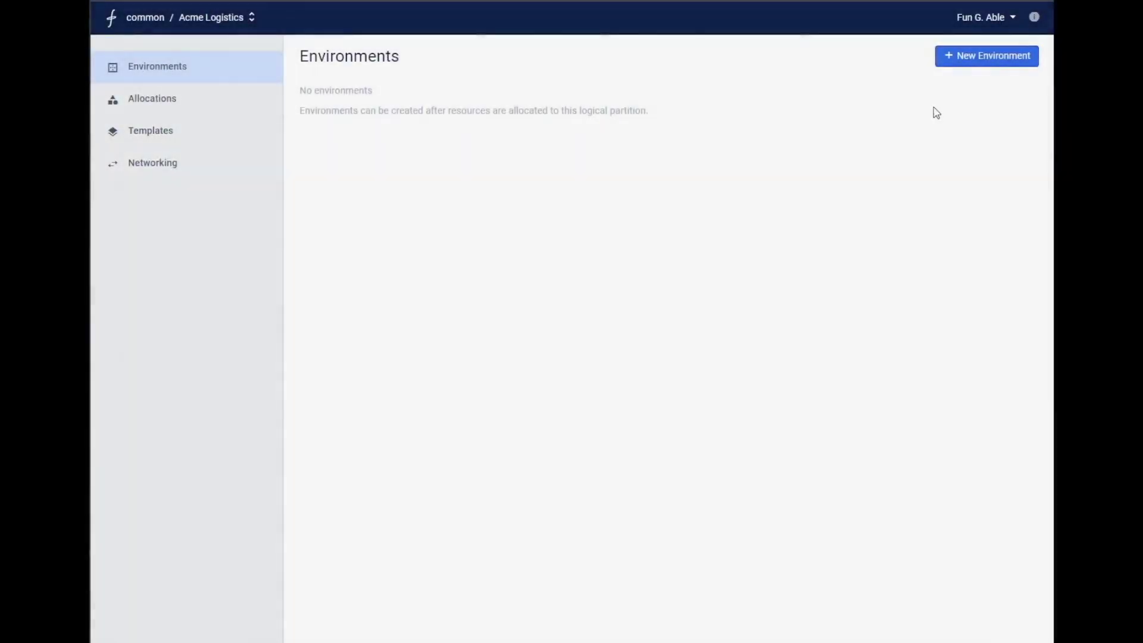
- Create the custom environment 'Ubuntu Base OS' and add the composition profile 'General Purpose Server'
{"action": "left_click", "coordinate": [975, 63]}
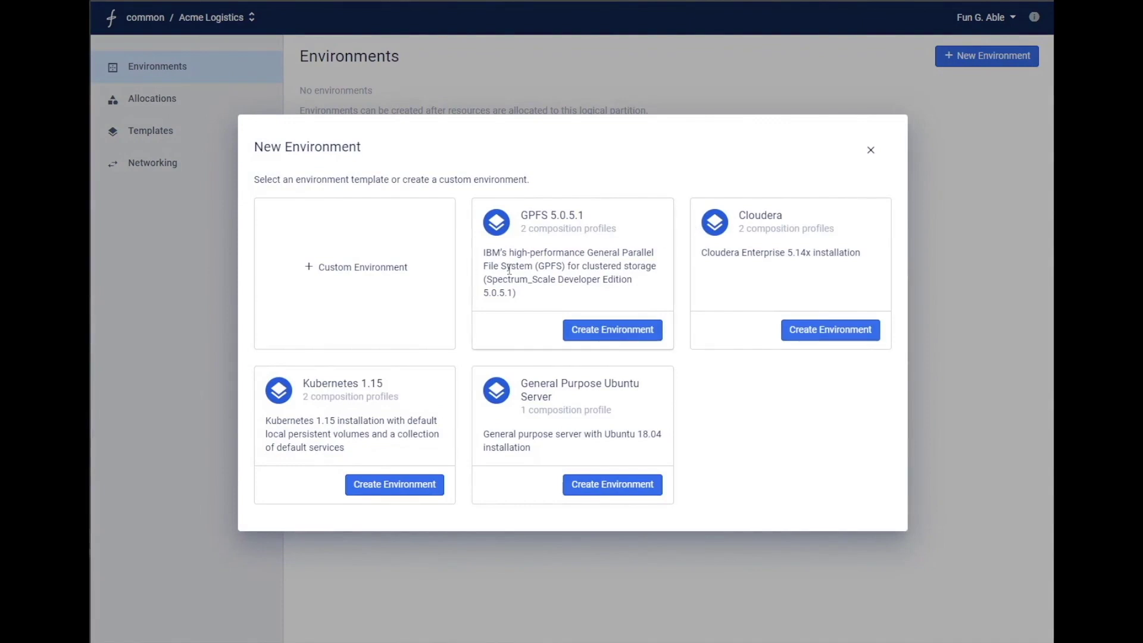
{"action": "left_click", "coordinate": [345, 310]}
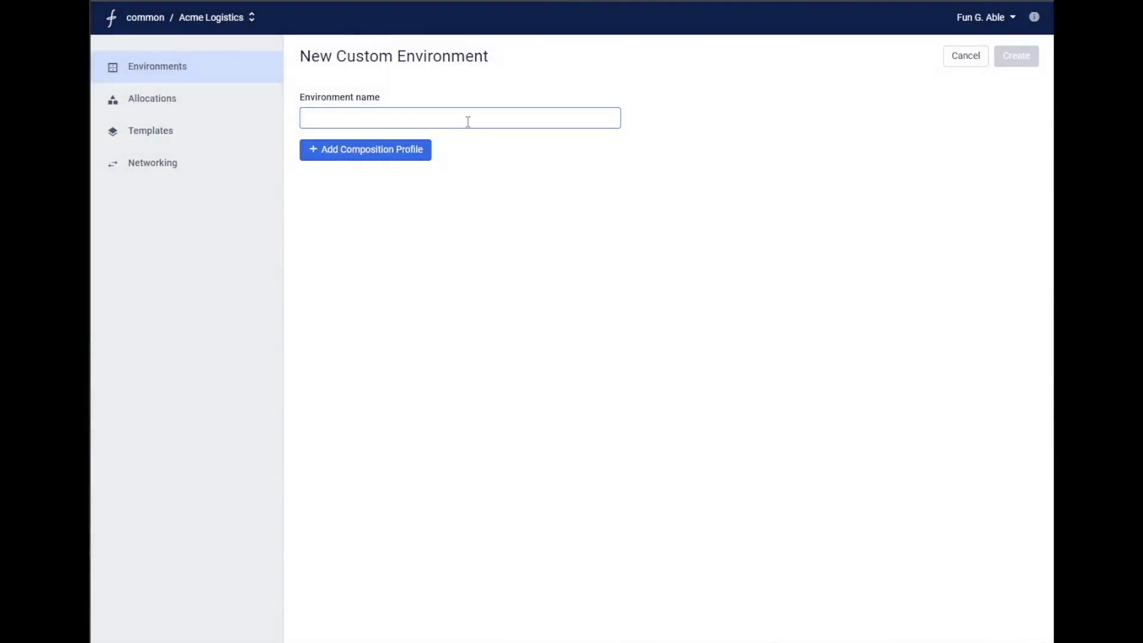
{"action": "type", "text": "Ubuntu Base OS"}
{"action": "left_click", "coordinate": [417, 150]}
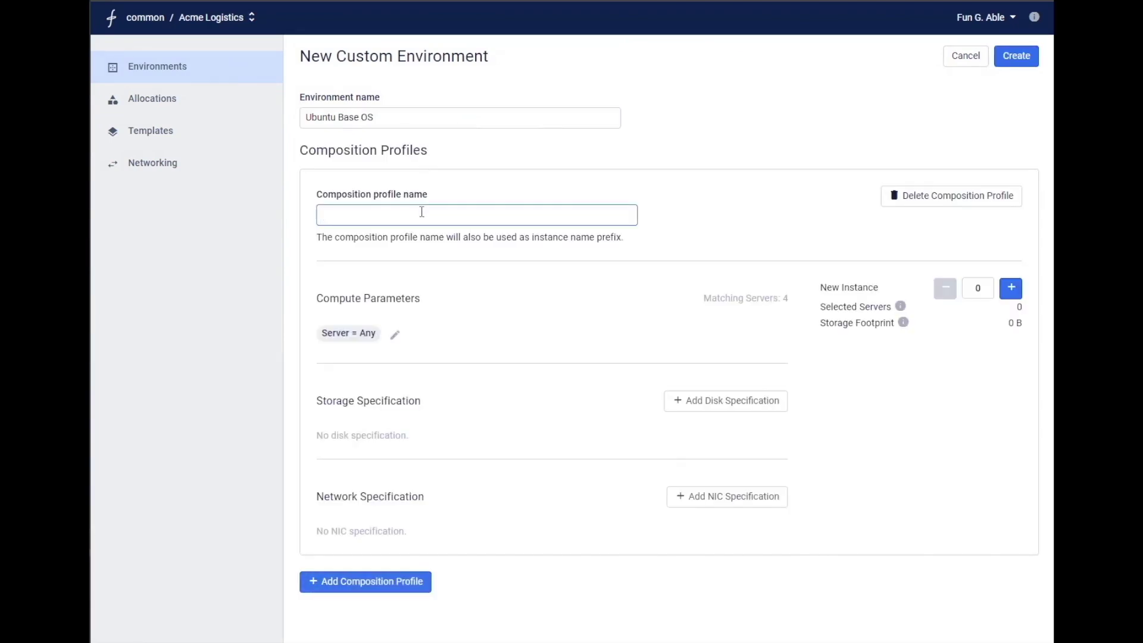
{"action": "type", "text": "General Purpose Server"}
{"action": "left_click", "coordinate": [739, 234]}
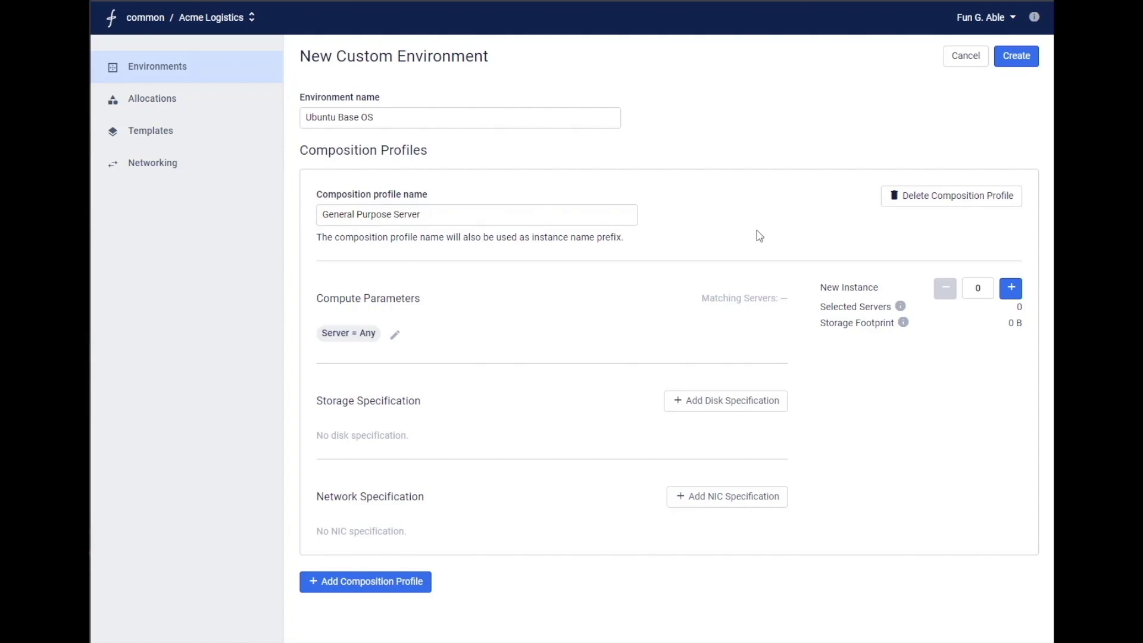
- Request one new instance and add the compute criterion cpu_core_total = 12
{"action": "left_click", "coordinate": [1011, 288]}
{"action": "left_click", "coordinate": [395, 335]}
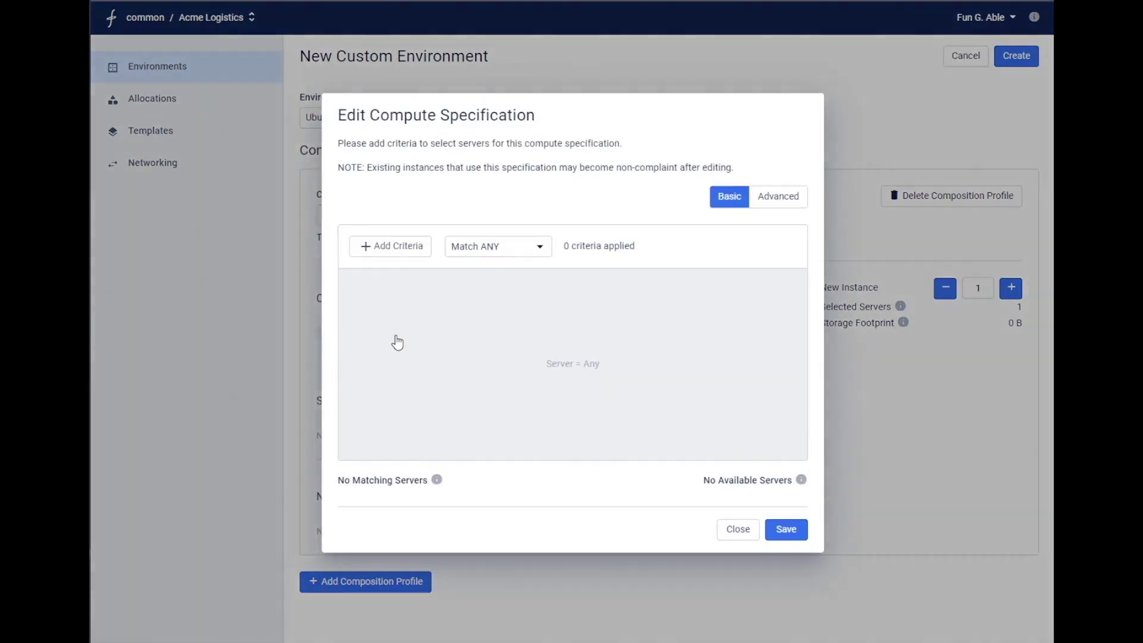
{"action": "left_click", "coordinate": [426, 245]}
{"action": "left_click", "coordinate": [527, 286]}
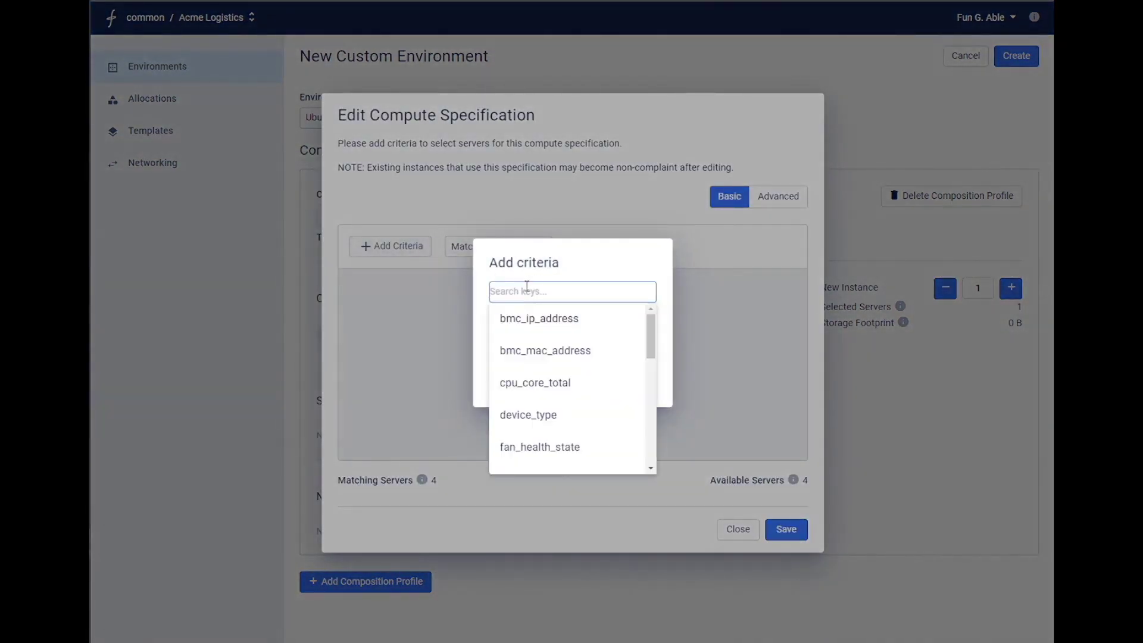
{"action": "type", "text": "cpu"}
{"action": "left_click", "coordinate": [582, 323]}
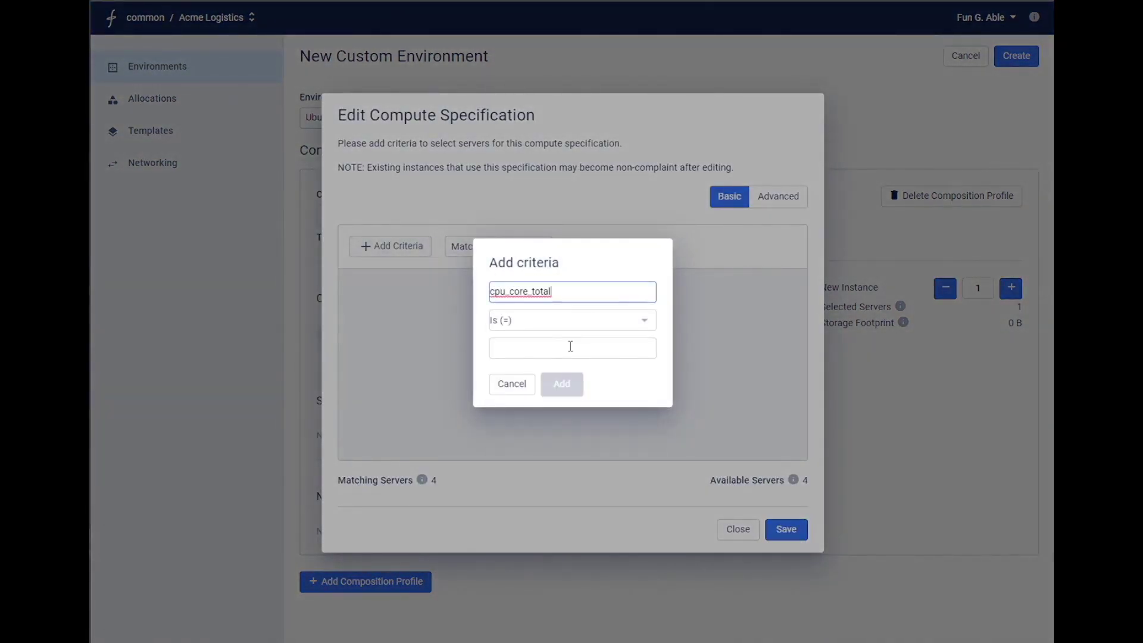
{"action": "left_click", "coordinate": [571, 346]}
{"action": "type", "text": "12"}
{"action": "left_click", "coordinate": [571, 388]}
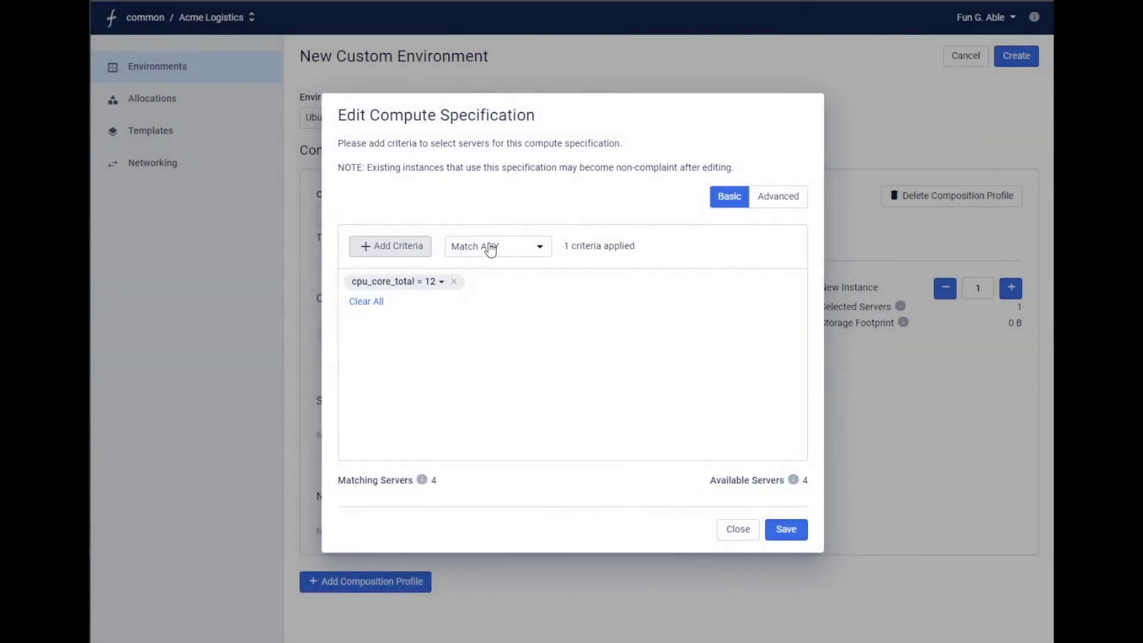
- Require all criteria to match, add memory_gb_total = 64, and save the compute parameters
{"action": "left_click", "coordinate": [491, 249]}
{"action": "left_click", "coordinate": [487, 219]}
{"action": "left_click", "coordinate": [405, 248]}
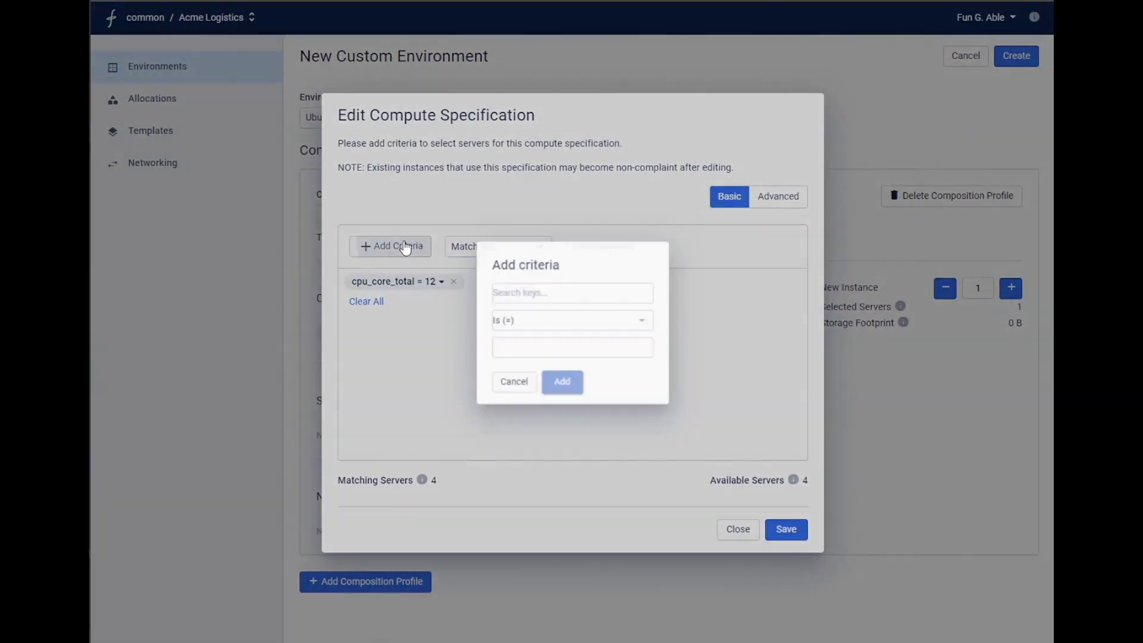
{"action": "type", "text": "mem"}
{"action": "left_click", "coordinate": [530, 316]}
{"action": "left_click", "coordinate": [531, 349]}
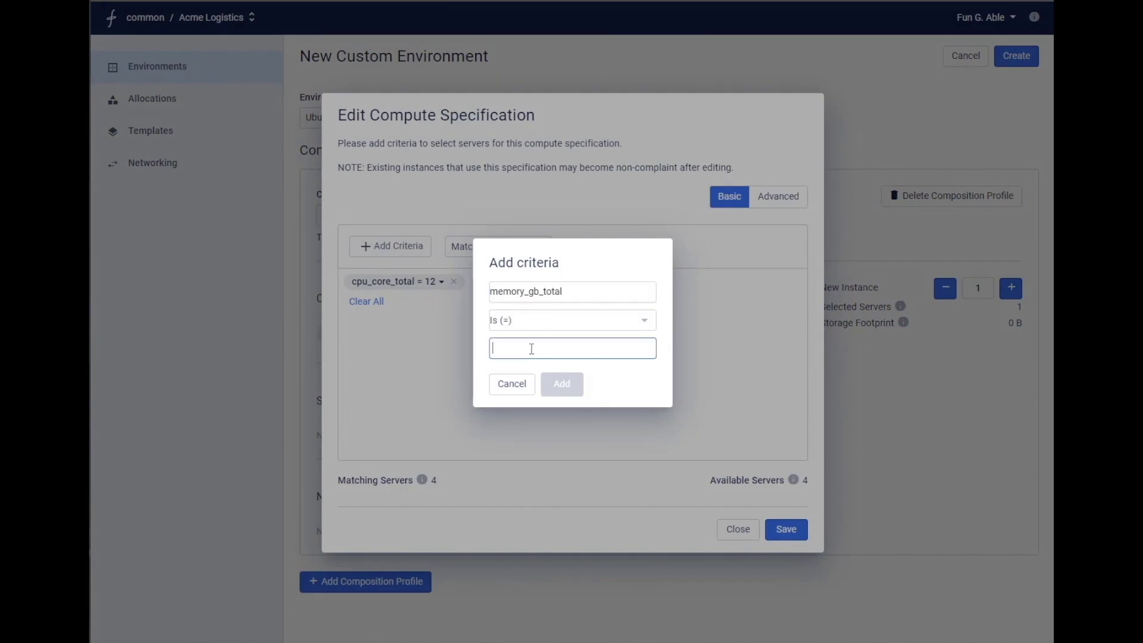
{"action": "type", "text": "64"}
{"action": "left_click", "coordinate": [562, 384]}
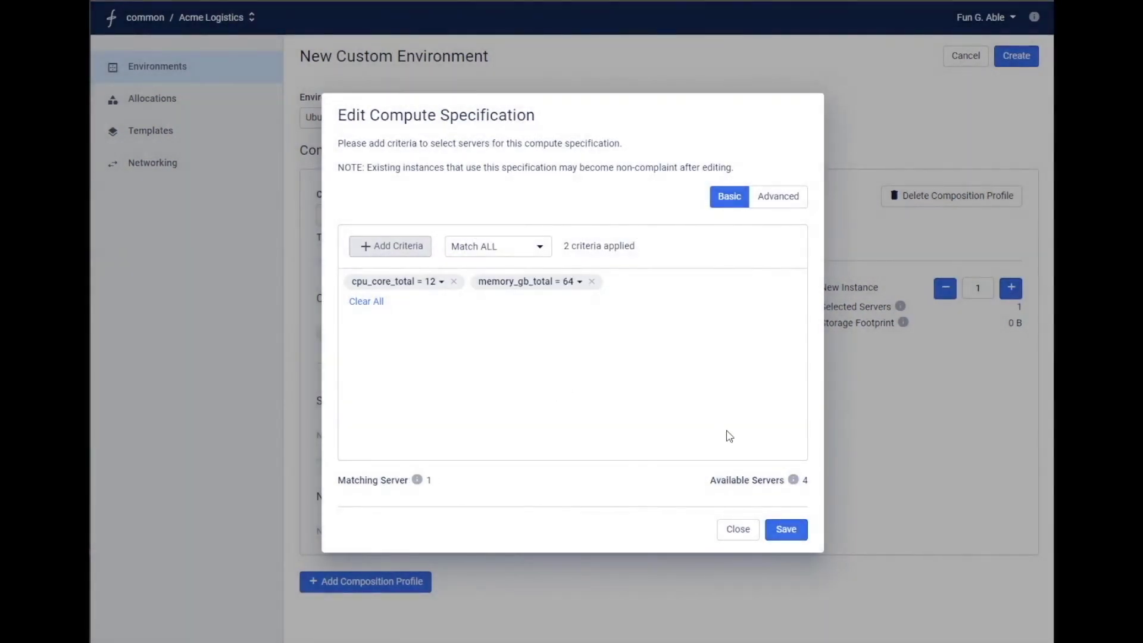
{"action": "left_click", "coordinate": [787, 531]}
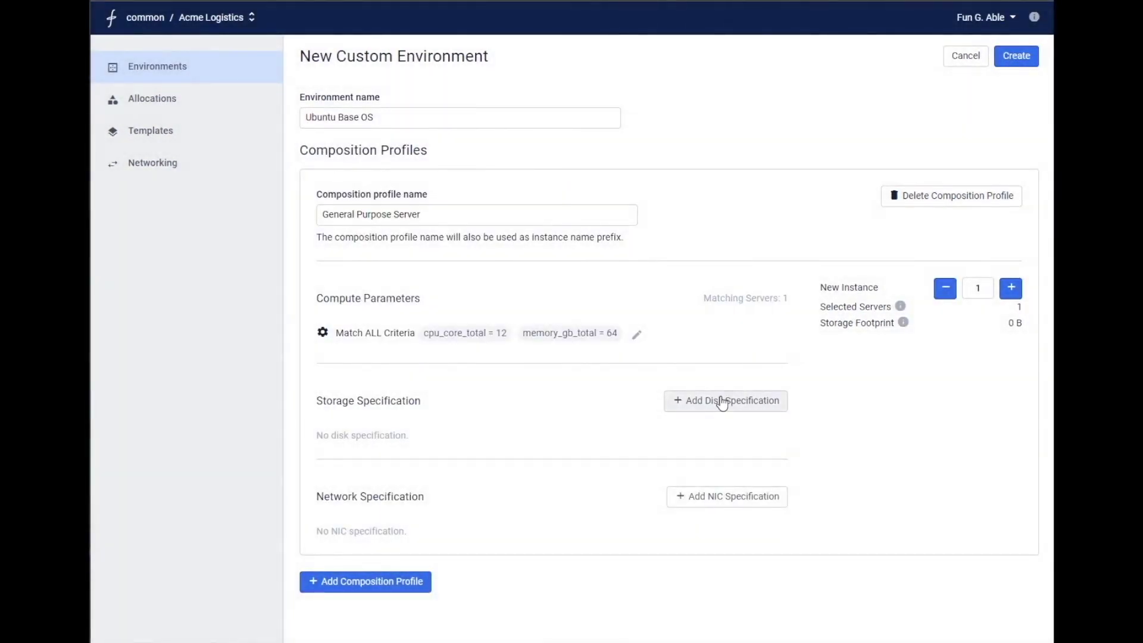
- Add a 127 GiB boot disk and a 150 GiB cache disk with their IOPS and bandwidth limits
{"action": "left_click", "coordinate": [722, 402]}
{"action": "type", "text": "boot1271000010000100100"}
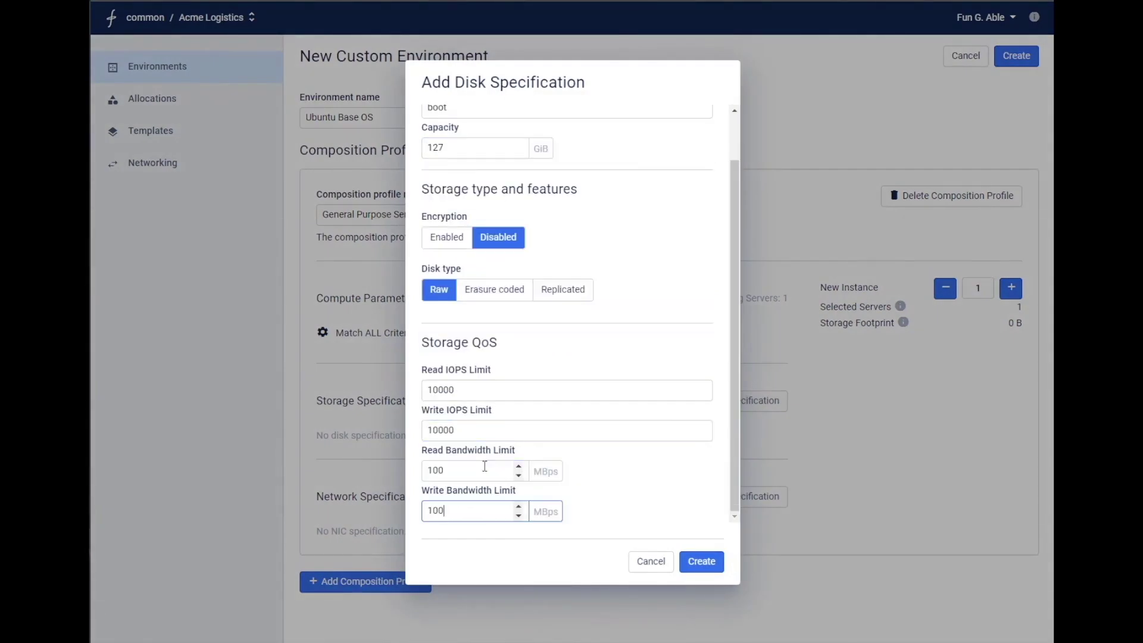
{"action": "left_click", "coordinate": [701, 560]}
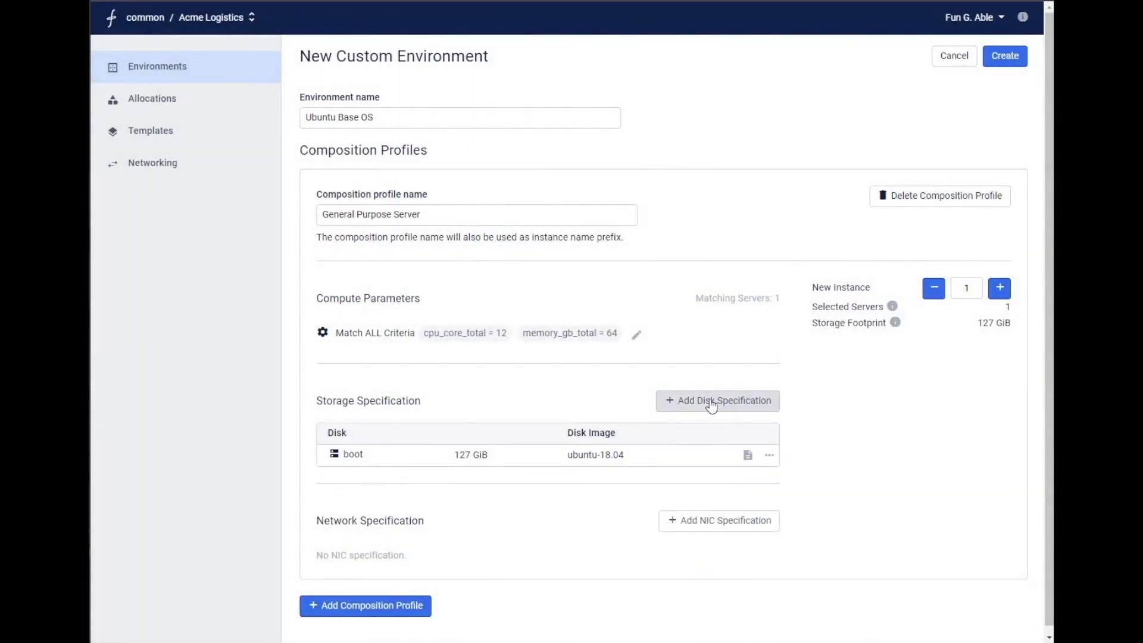
{"action": "left_click", "coordinate": [712, 403]}
{"action": "type", "text": "cache1501000000100000010001"}
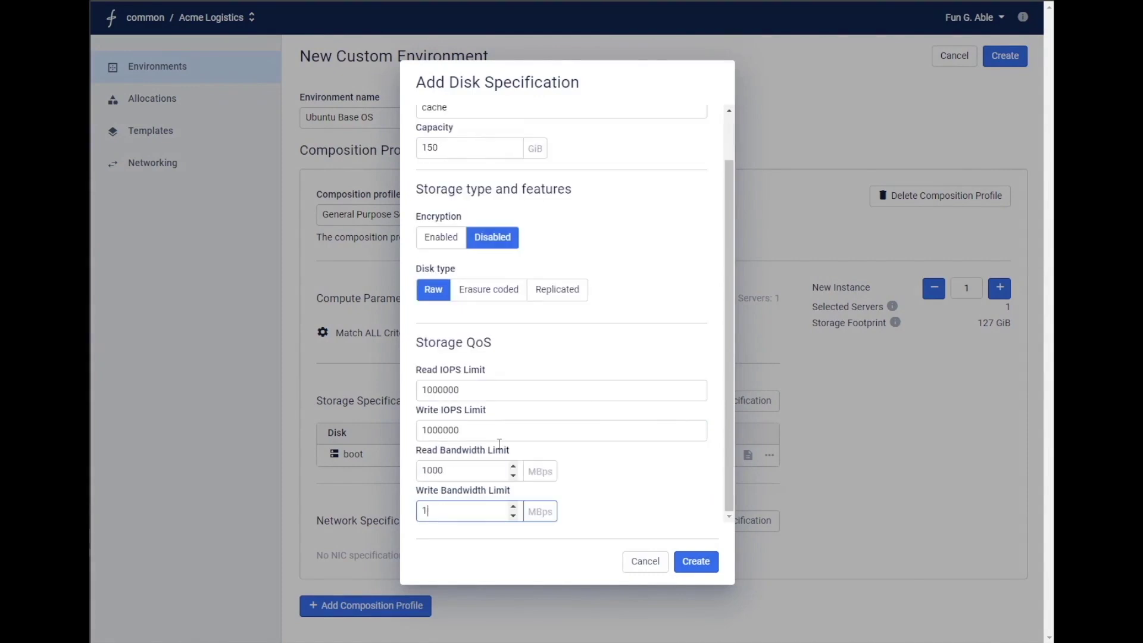
{"action": "type", "text": "000"}
{"action": "left_click", "coordinate": [696, 560]}
- Add a 150 GiB data disk with 1000000 read/write IOPS and 1000 read/write bandwidth limits
{"action": "left_click", "coordinate": [762, 404]}
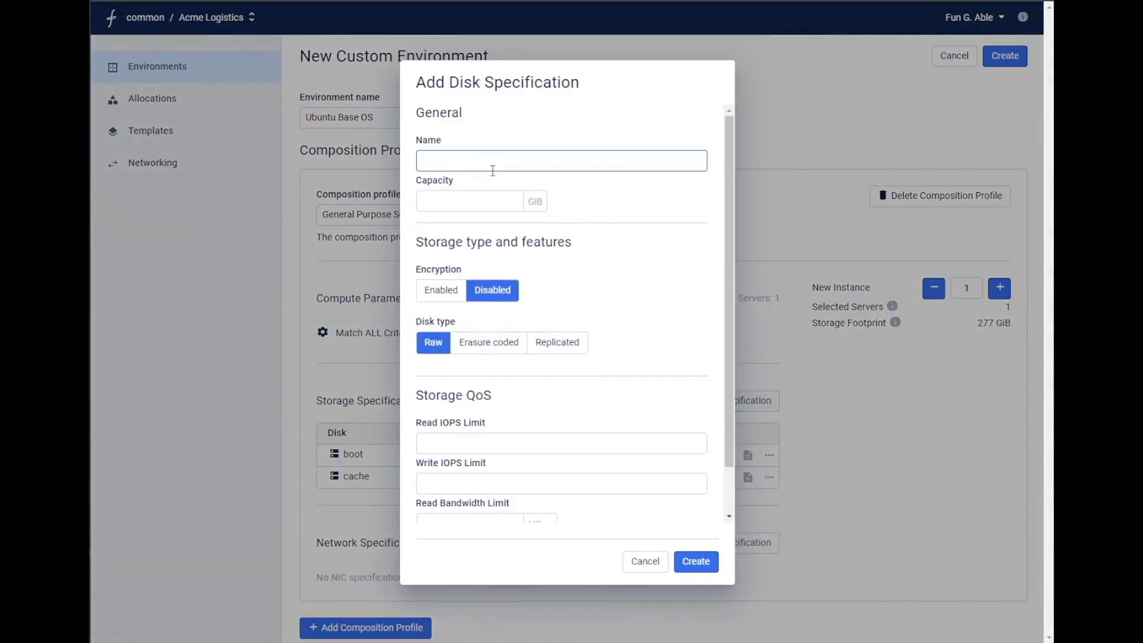
{"action": "type", "text": "data"}
{"action": "left_click", "coordinate": [505, 201]}
{"action": "type", "text": "150"}
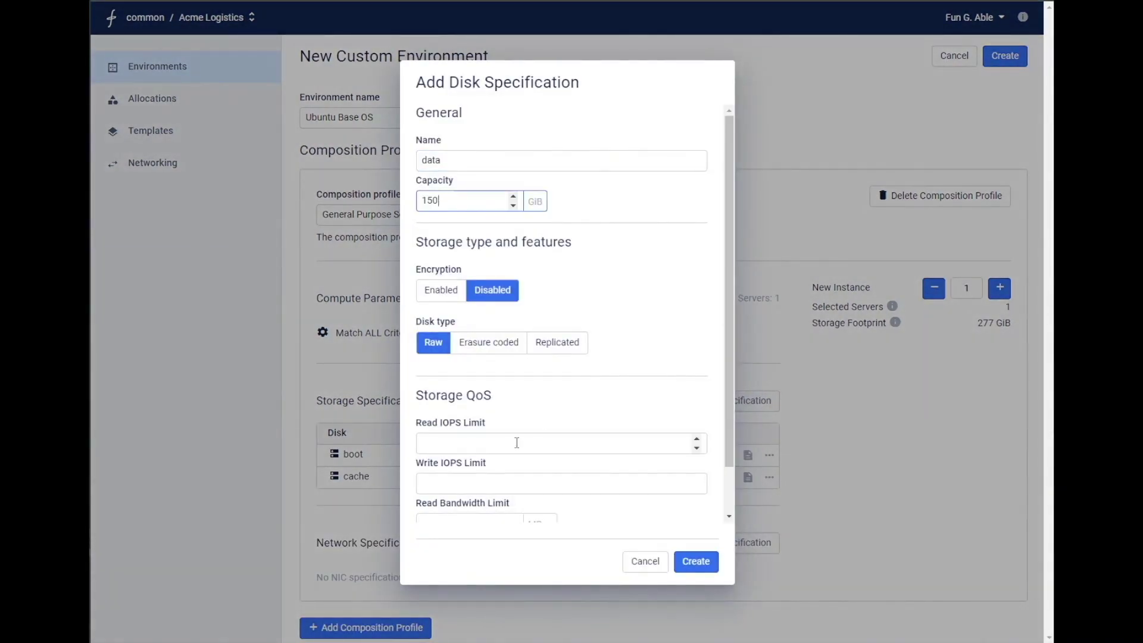
{"action": "left_click", "coordinate": [517, 442]}
{"action": "type", "text": "1000000"}
{"action": "key", "text": "Tab"}
{"action": "type", "text": "1000000"}
{"action": "key", "text": "Tab"}
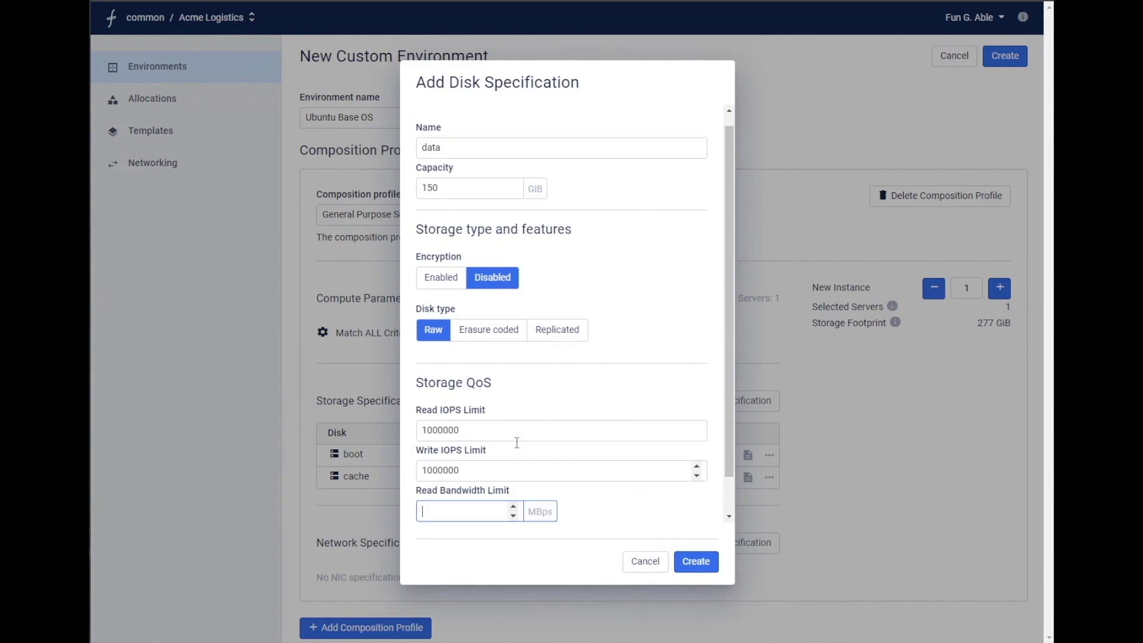
{"action": "type", "text": "1000"}
{"action": "key", "text": "Tab"}
{"action": "type", "text": "1000"}
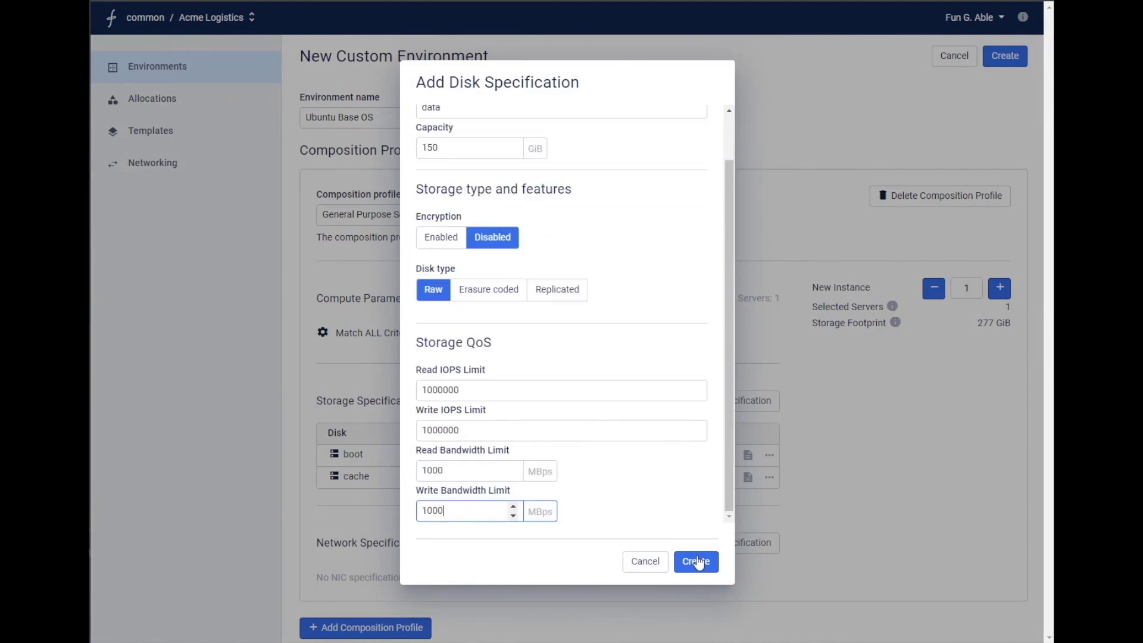
{"action": "left_click", "coordinate": [698, 562]}
{"action": "left_click", "coordinate": [696, 563]}
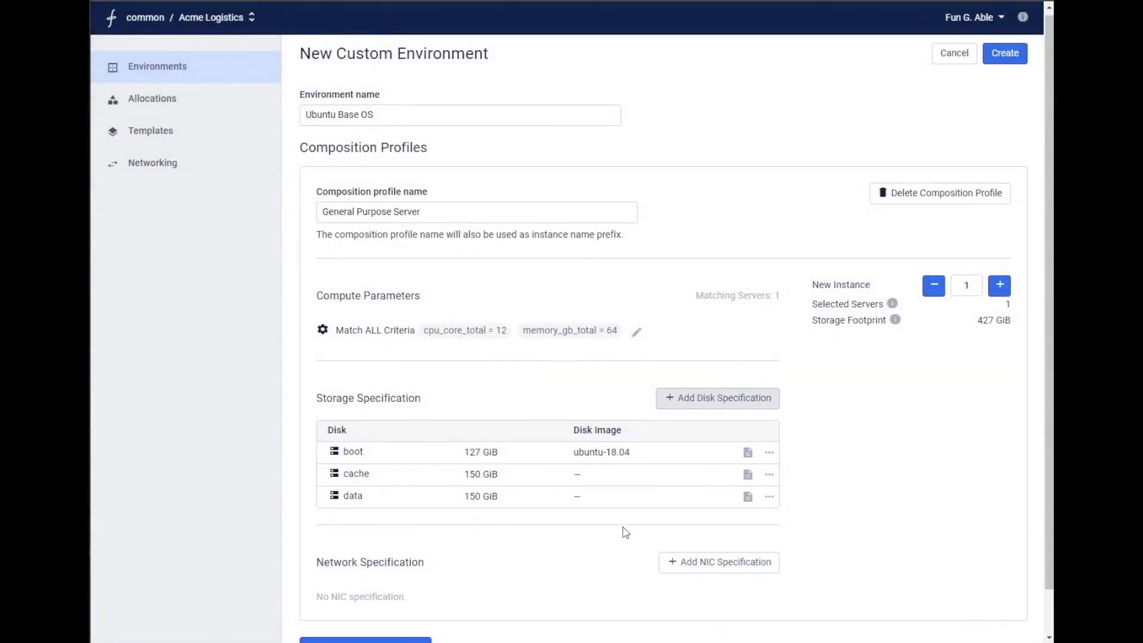
{"action": "scroll", "coordinate": [625, 531], "scroll_direction": "down", "scroll_amount": 1}
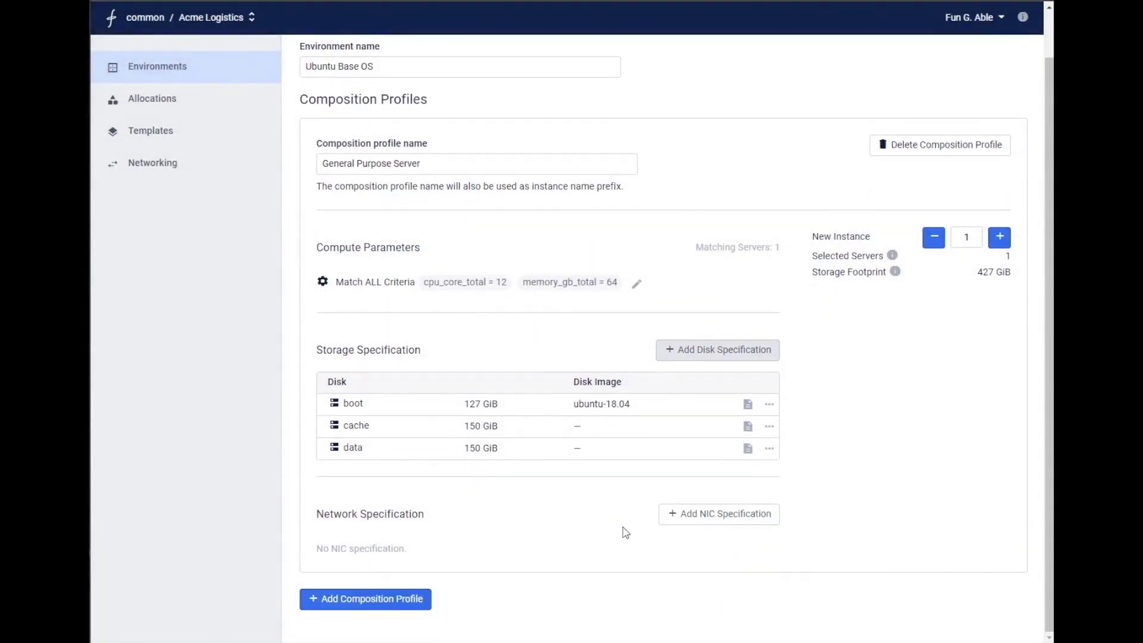
- Add a network interface nic0 attached to DevOps Network to the profile
{"action": "left_click", "coordinate": [770, 514]}
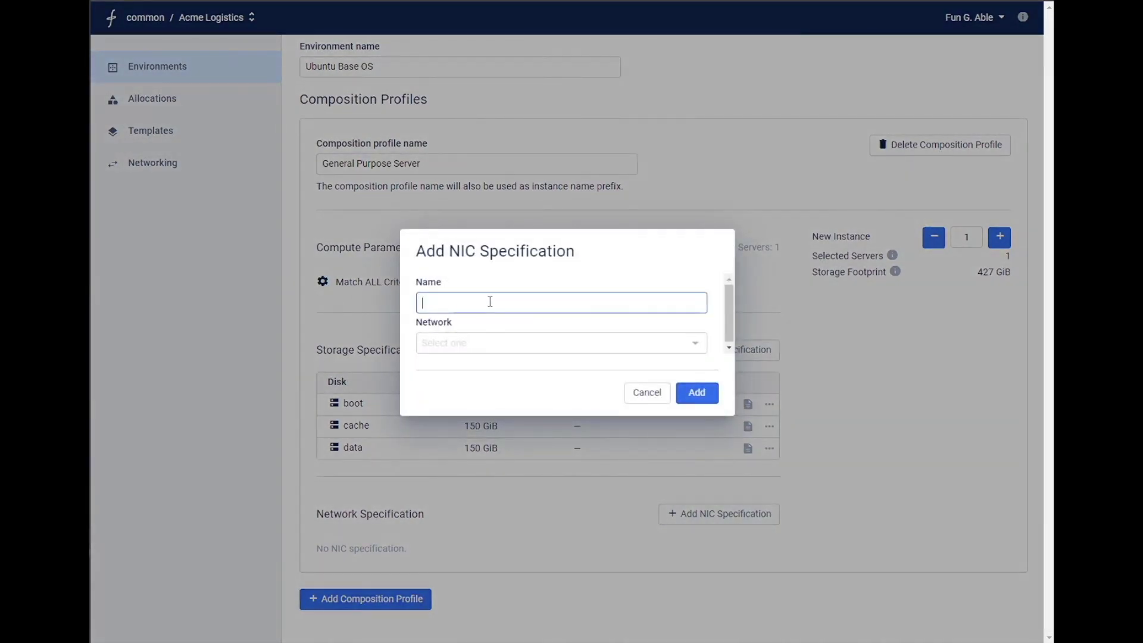
{"action": "type", "text": "nic0"}
{"action": "left_click", "coordinate": [500, 346]}
{"action": "left_click", "coordinate": [500, 347]}
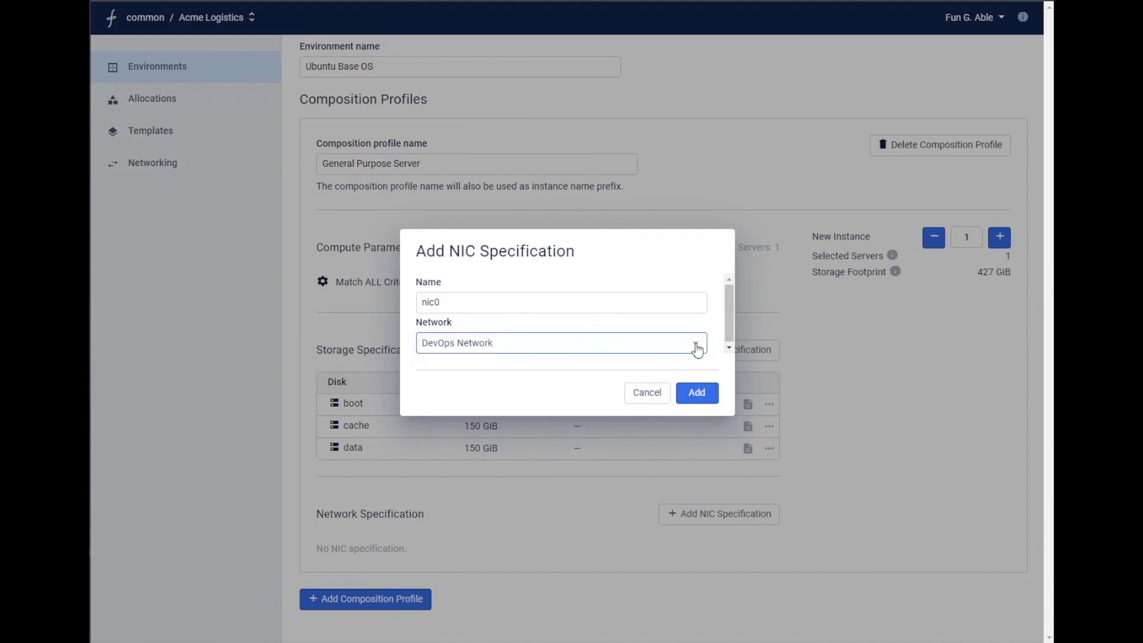
{"action": "left_click", "coordinate": [698, 395]}
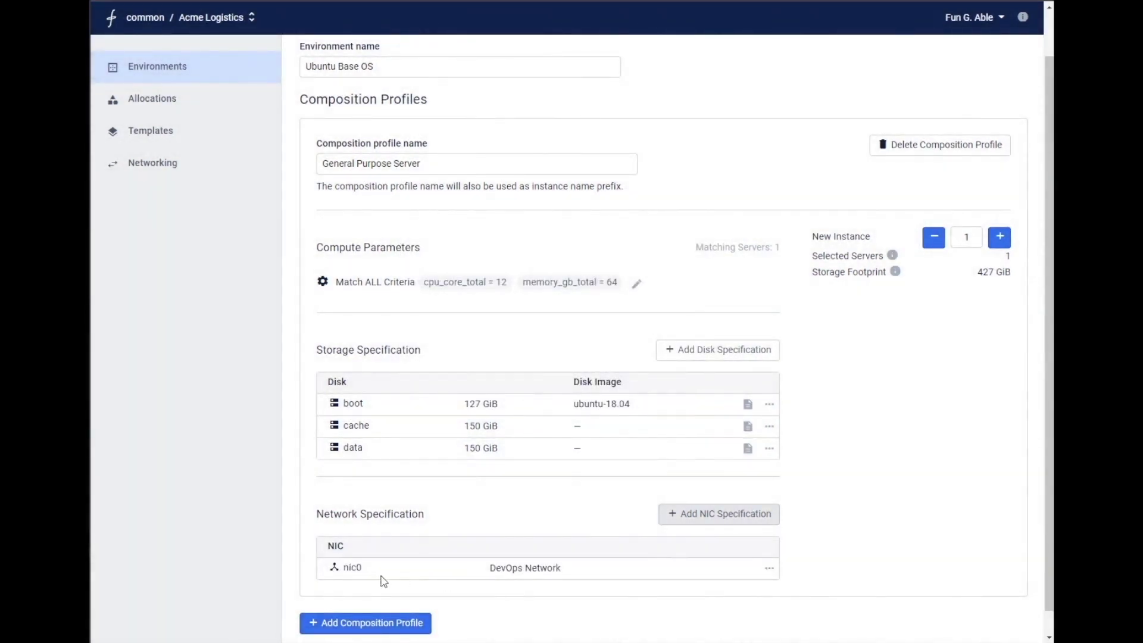
- Create the Ubuntu Base OS environment, then open the General Purpose Server instance's remote console
{"action": "scroll", "coordinate": [488, 470], "scroll_direction": "up", "scroll_amount": 1}
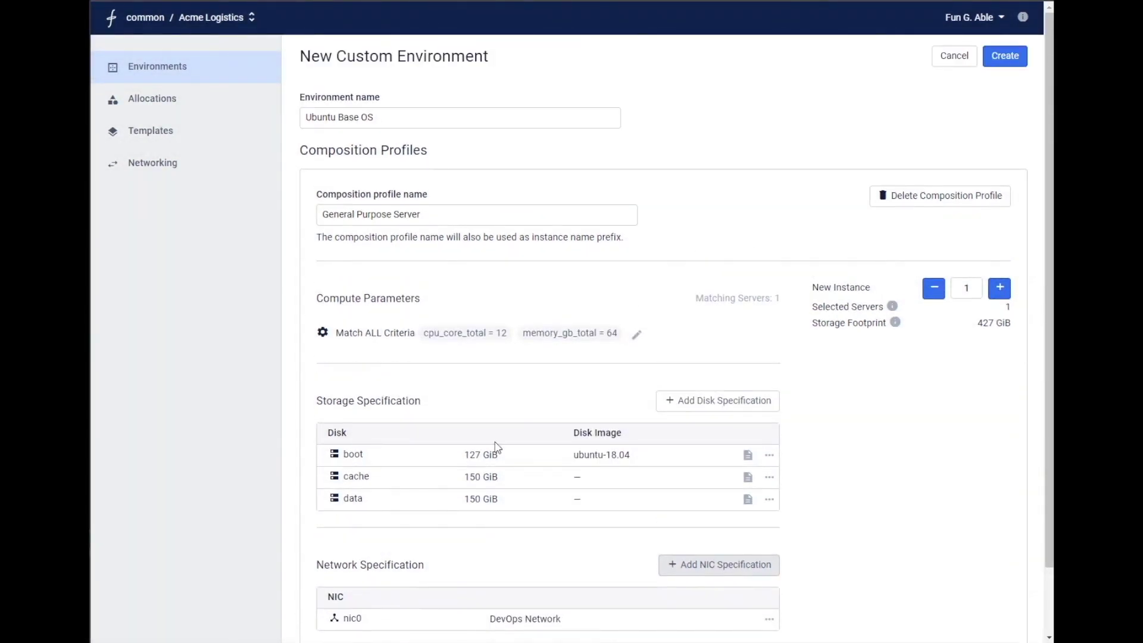
{"action": "left_click", "coordinate": [1005, 57]}
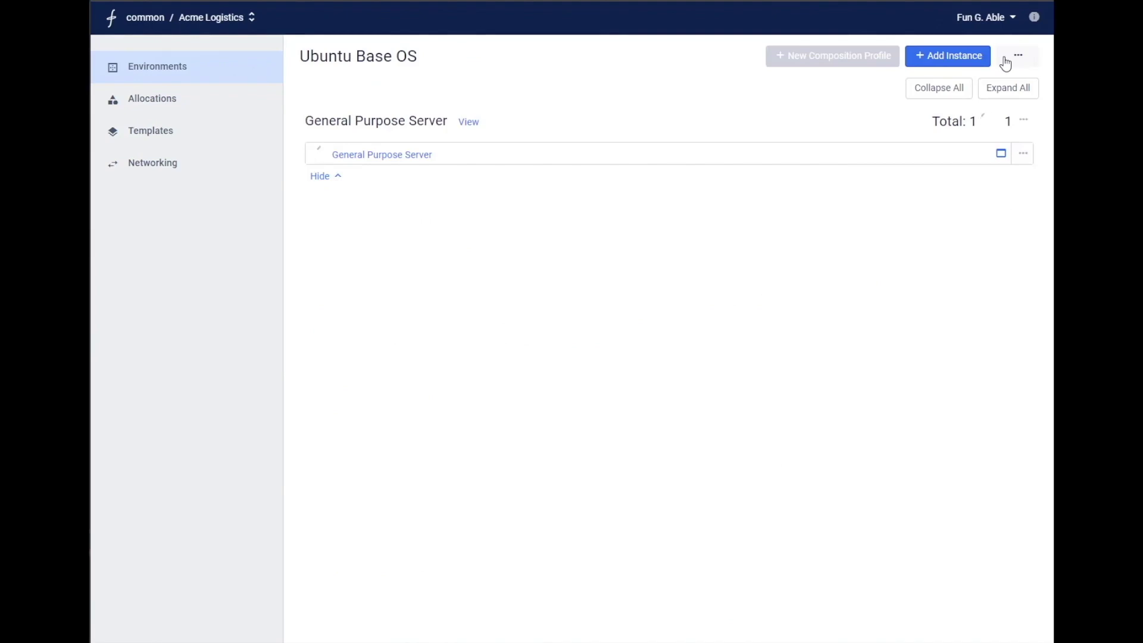
{"action": "left_click", "coordinate": [400, 156]}
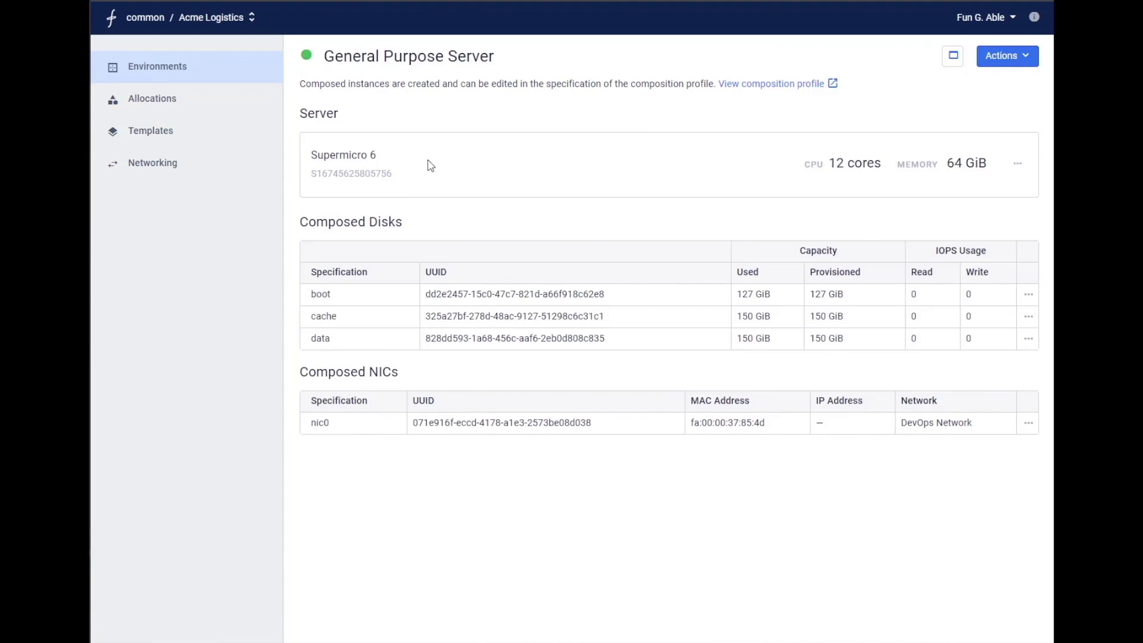
{"action": "left_click", "coordinate": [954, 56]}
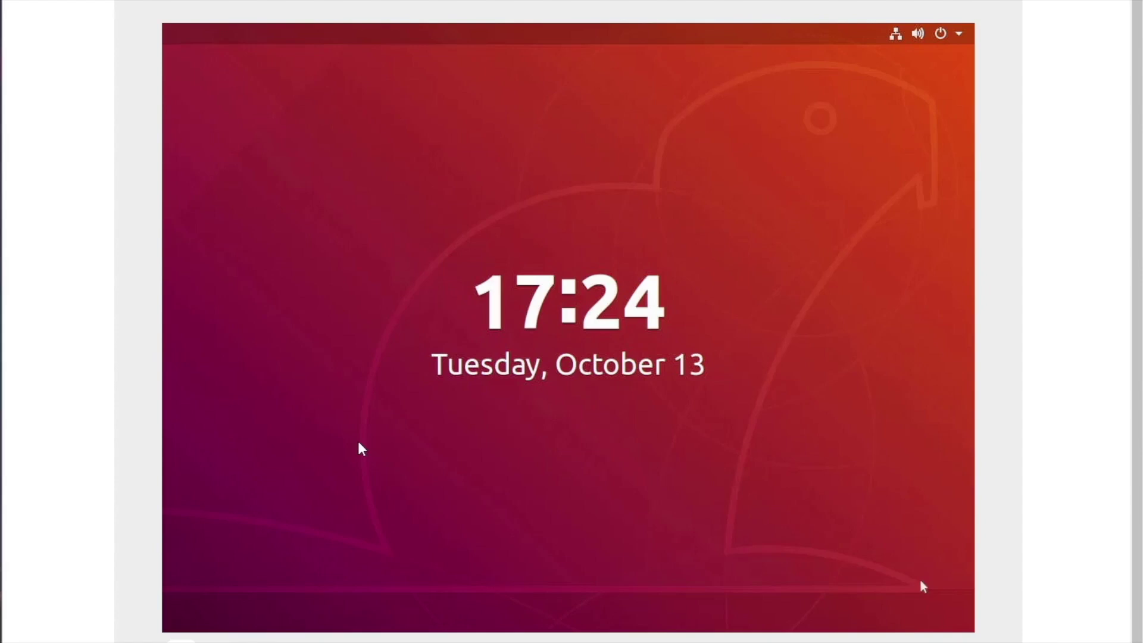
- Unlock the Ubuntu desktop with the account password and open a Terminal
{"action": "left_click", "coordinate": [413, 291]}
{"action": "key", "text": "ctrl+v"}
{"action": "key", "text": "Return"}
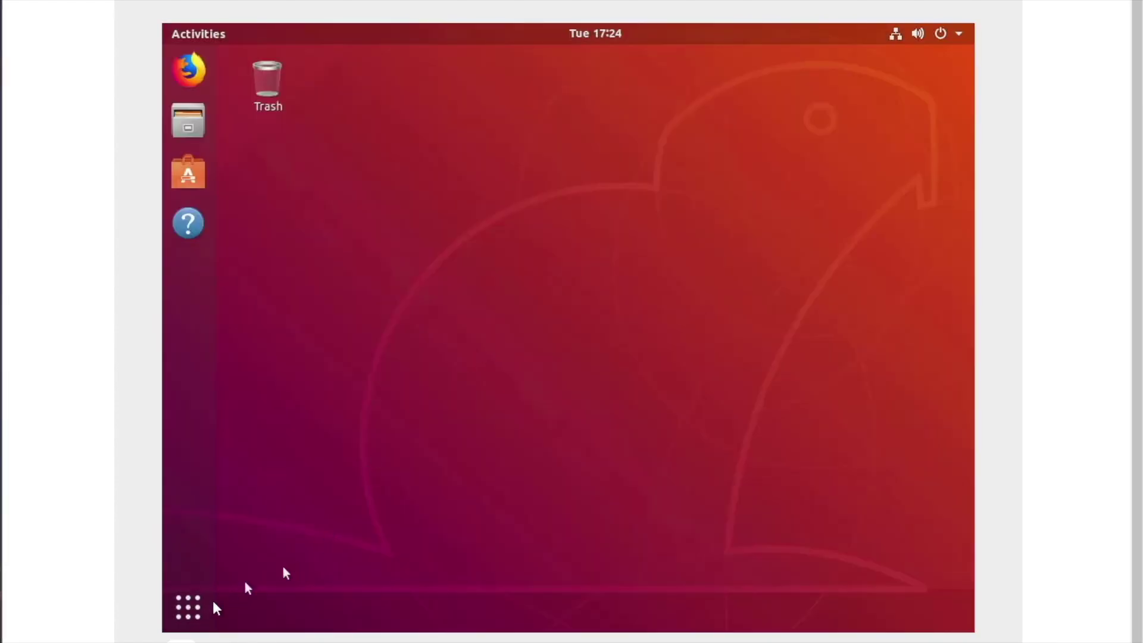
{"action": "left_click", "coordinate": [191, 608]}
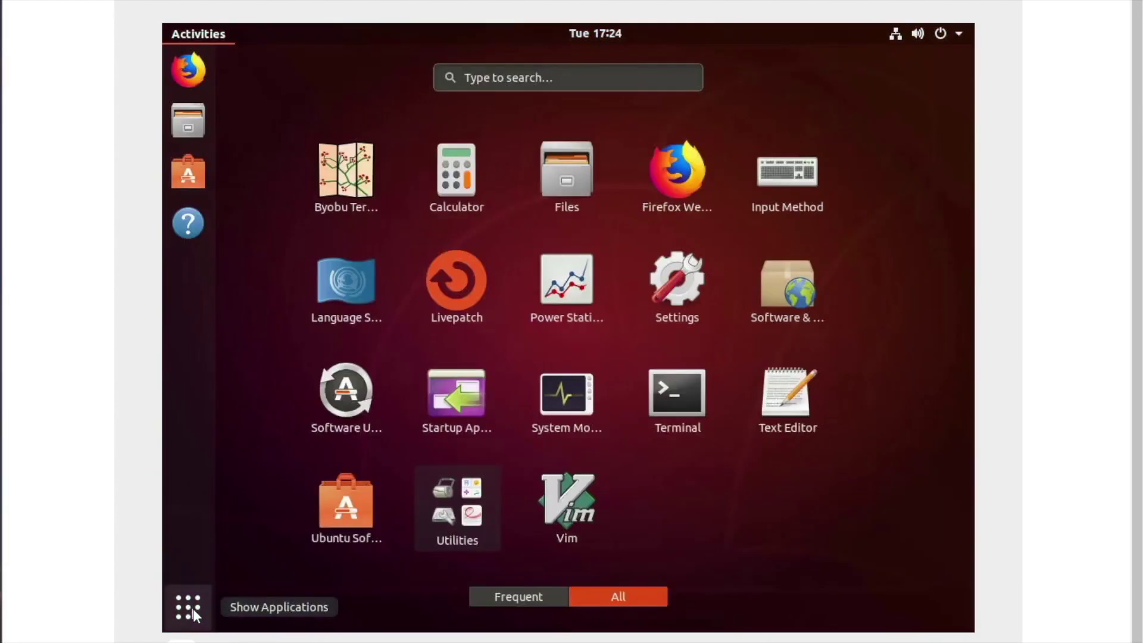
{"action": "left_click", "coordinate": [679, 394]}
- Run lsblk, clear, ip a s, and ping fungible.com, stopping the ping with Ctrl+C
{"action": "type", "text": "lsblk"}
{"action": "key", "text": "Return"}
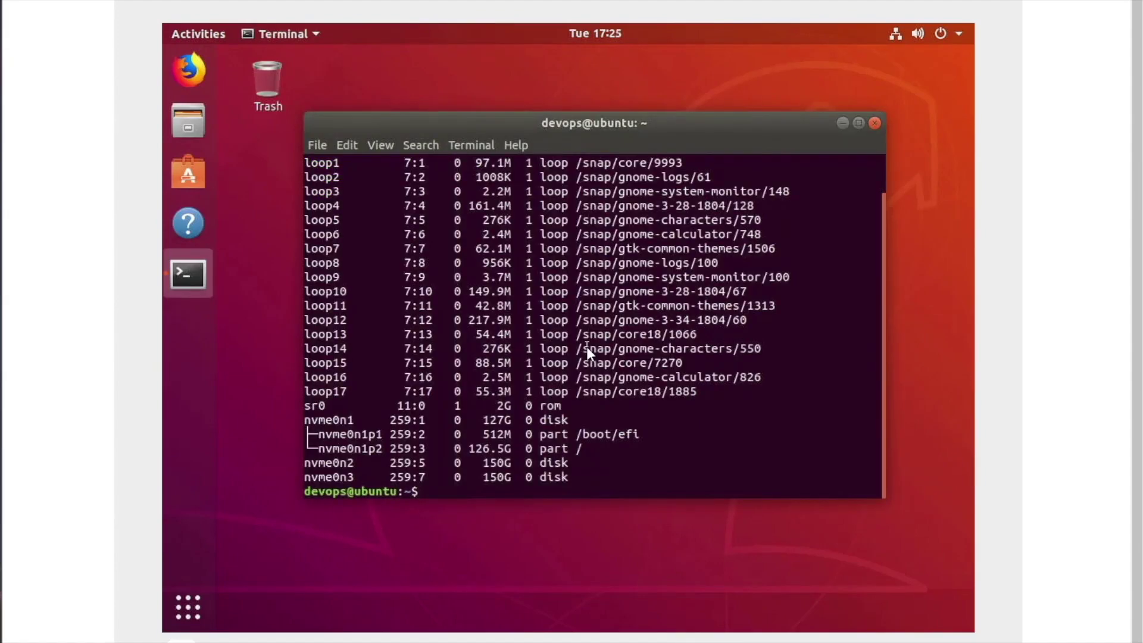
{"action": "type", "text": "clear"}
{"action": "key", "text": "Return"}
{"action": "type", "text": "ip a s"}
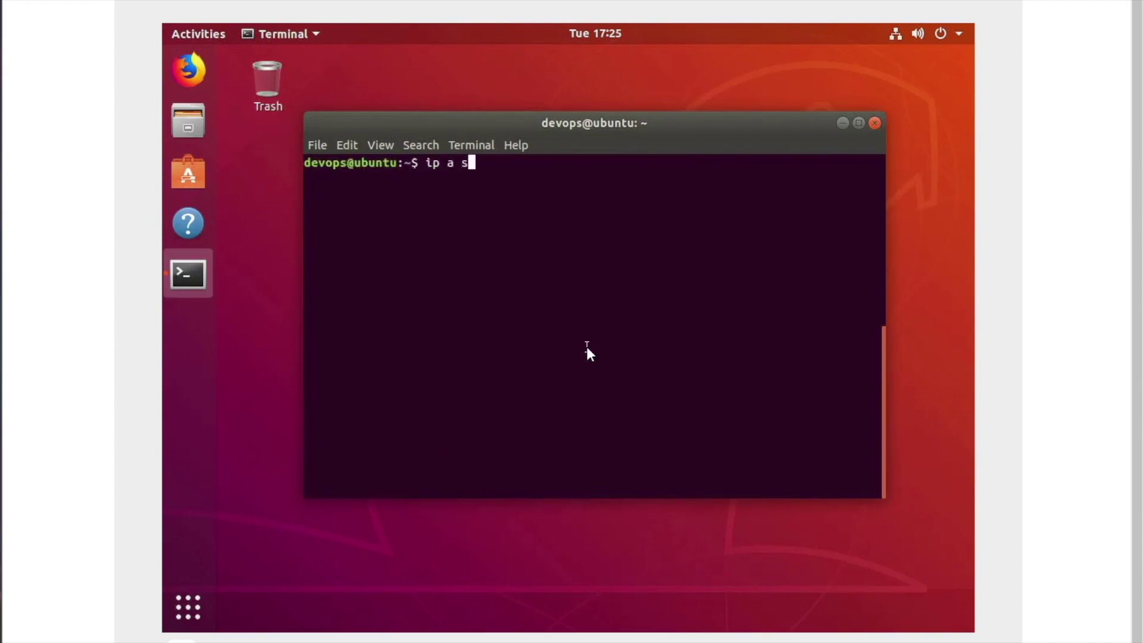
{"action": "key", "text": "Return"}
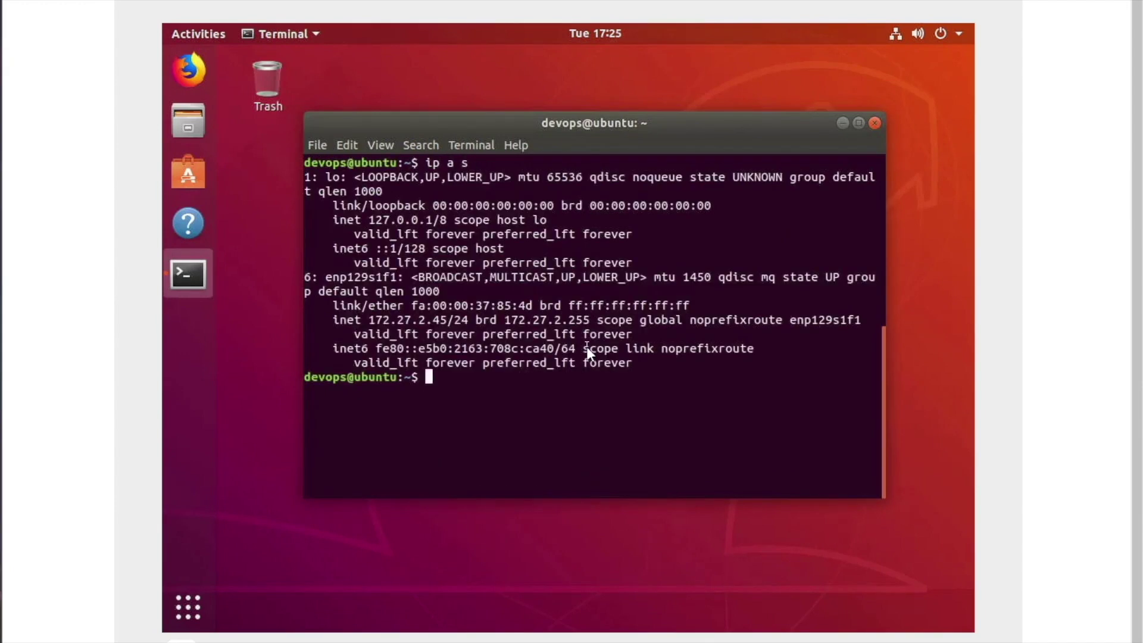
{"action": "type", "text": "ping fungible.com"}
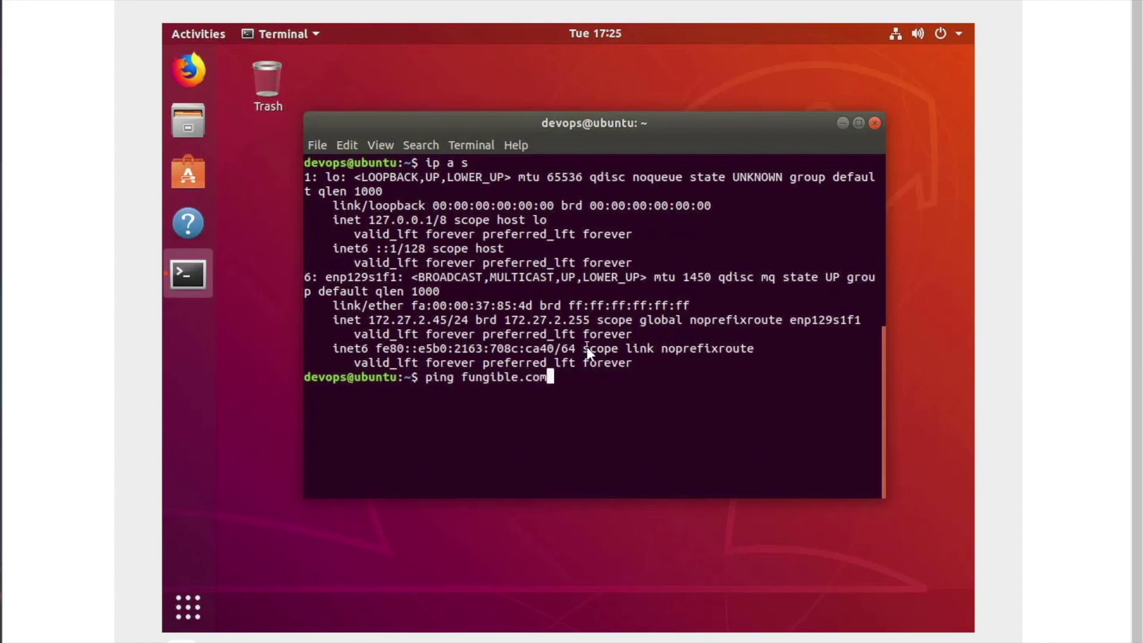
{"action": "key", "text": "Return"}
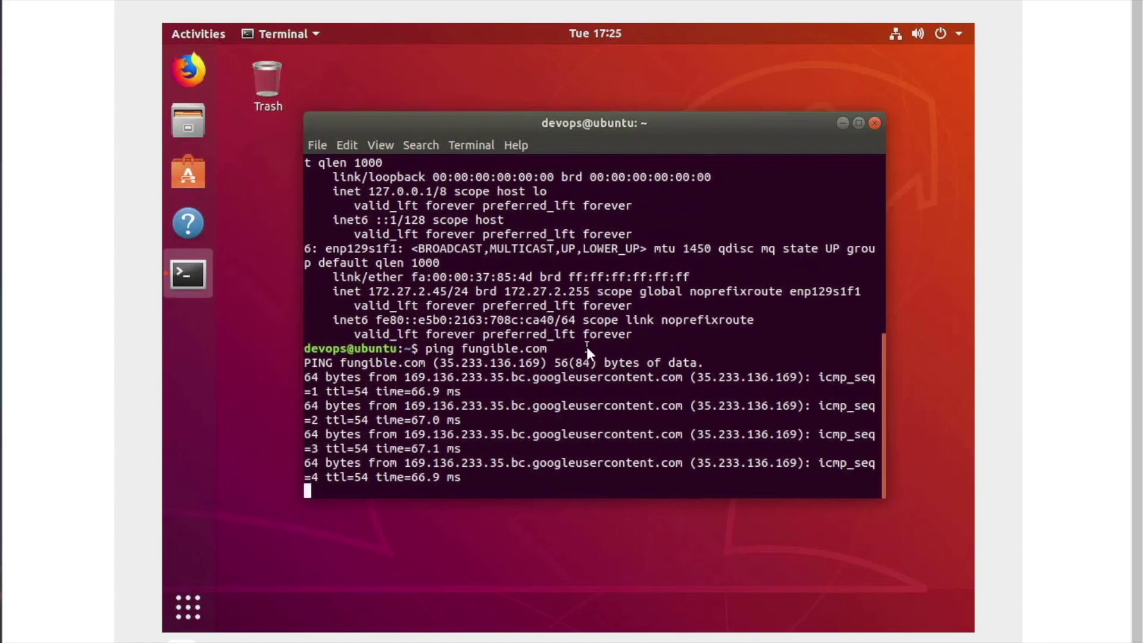
{"action": "key", "text": "ctrl+c"}
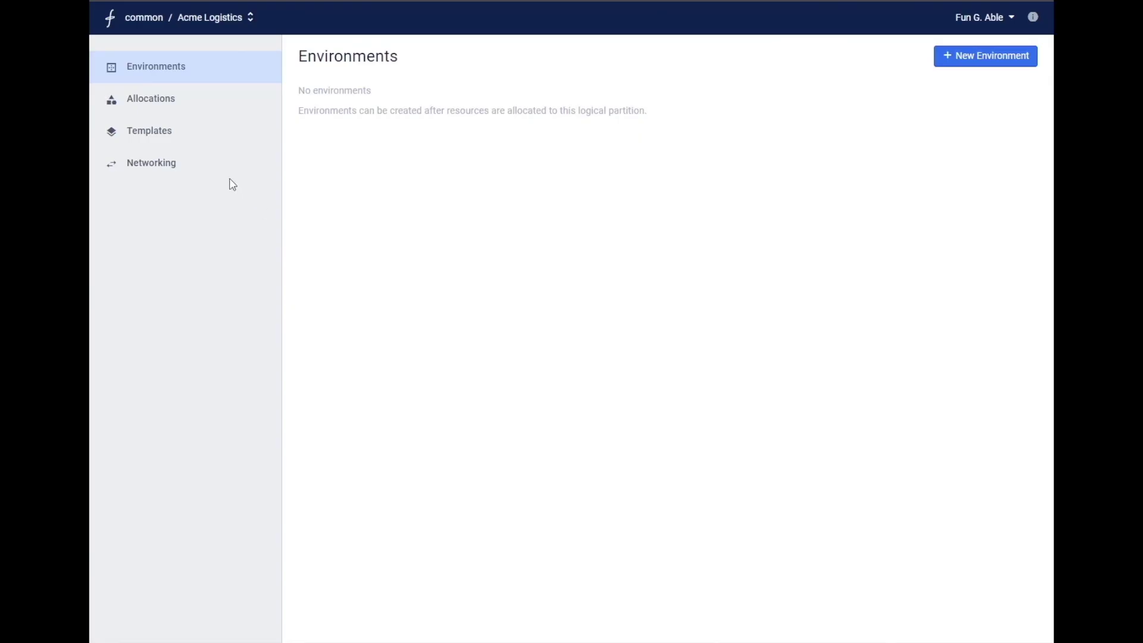
- Go to Templates and create an environment from the GPFS 5.0.5.1 template
{"action": "left_click", "coordinate": [171, 141]}
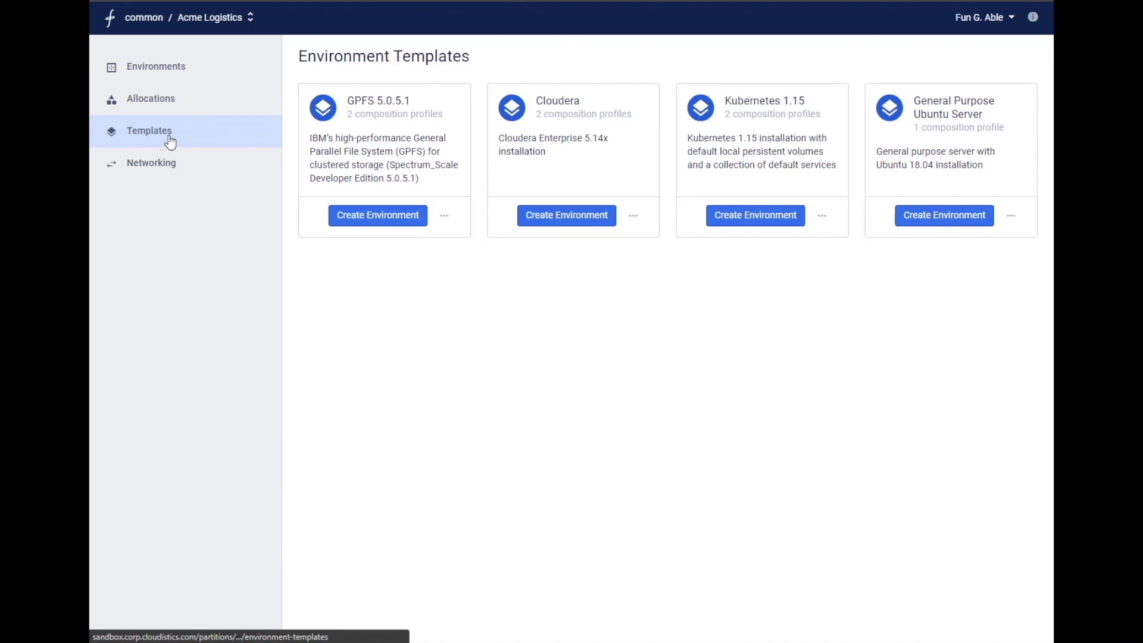
{"action": "left_click", "coordinate": [368, 221]}
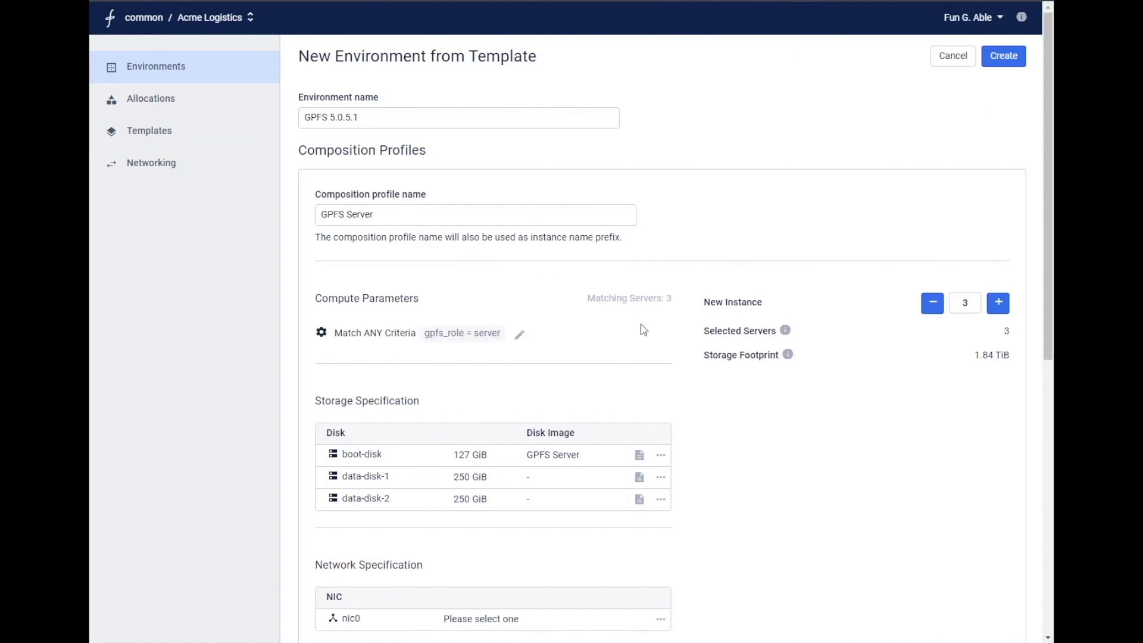
- Attach the GPFS Server profile's nic0 to DevOps Network
{"action": "scroll", "coordinate": [645, 328], "scroll_direction": "down", "scroll_amount": 5}
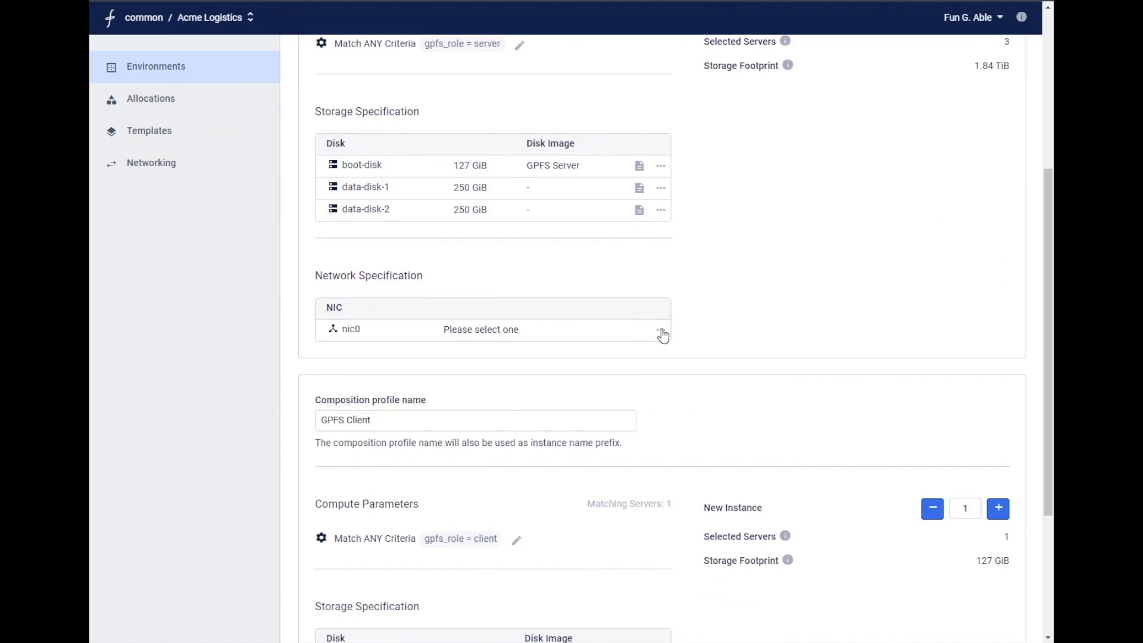
{"action": "left_click", "coordinate": [663, 335]}
{"action": "left_click", "coordinate": [670, 362]}
{"action": "left_click", "coordinate": [518, 343]}
{"action": "left_click", "coordinate": [515, 352]}
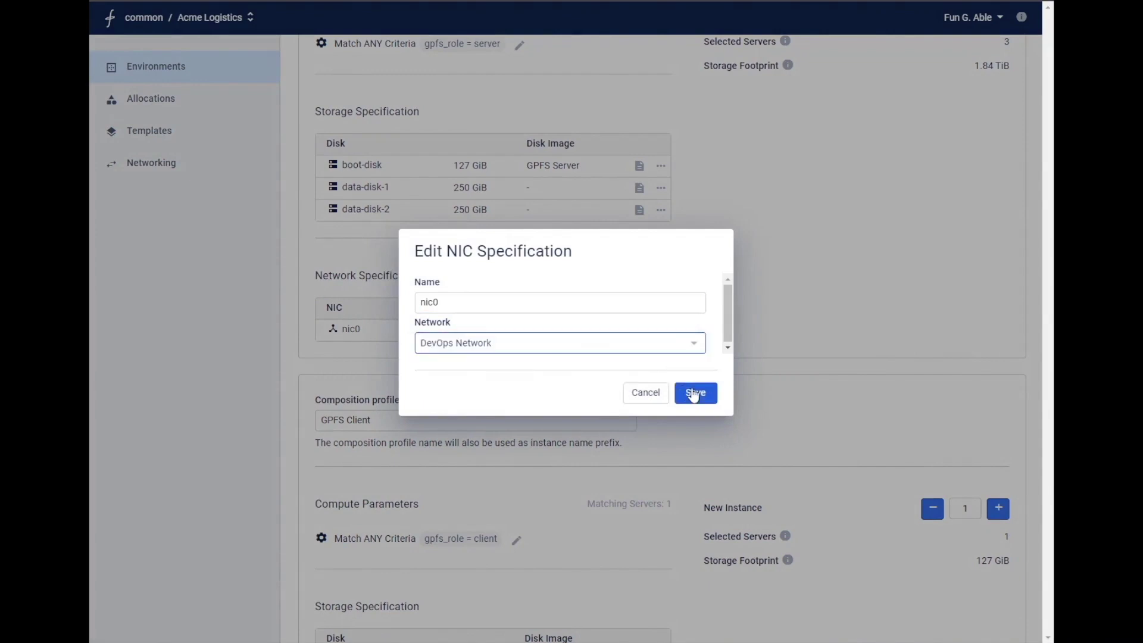
{"action": "left_click", "coordinate": [694, 393]}
- Attach the GPFS Client profile's nic0 to DevOps Network
{"action": "scroll", "coordinate": [546, 359], "scroll_direction": "down", "scroll_amount": 4}
{"action": "left_click", "coordinate": [661, 566]}
{"action": "left_click", "coordinate": [674, 594]}
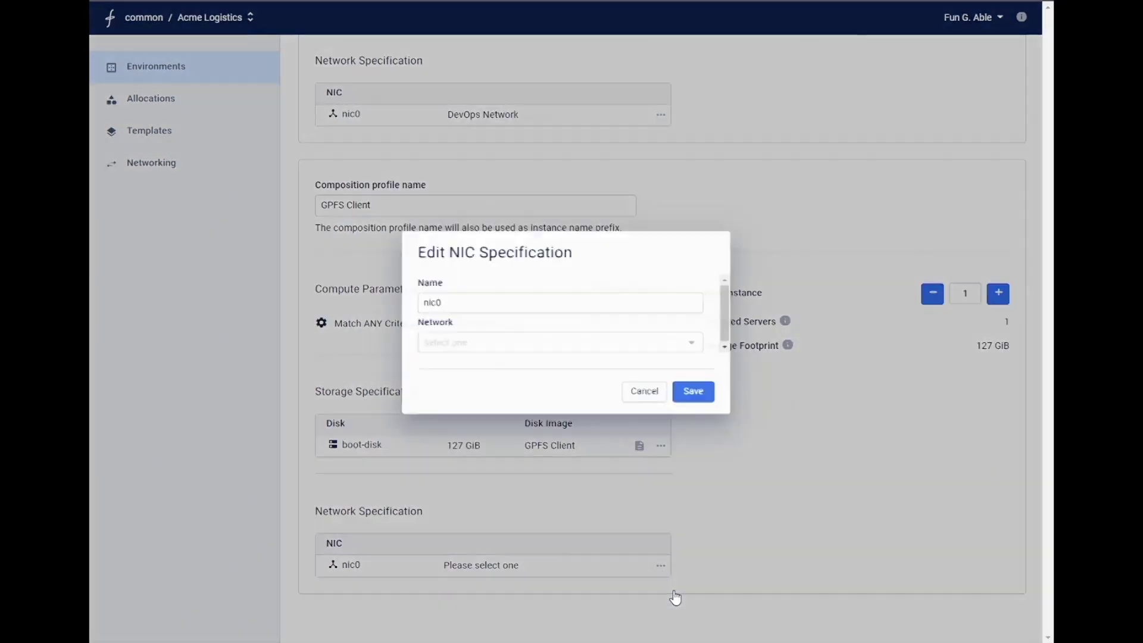
{"action": "left_click", "coordinate": [689, 344]}
{"action": "left_click", "coordinate": [492, 345]}
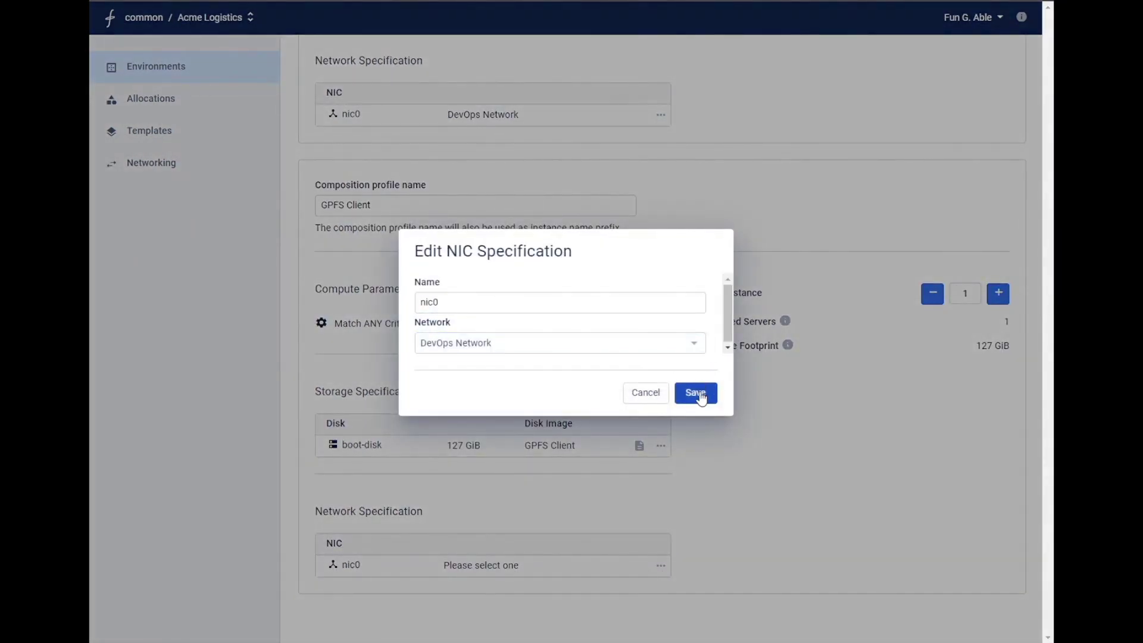
{"action": "left_click", "coordinate": [696, 393]}
{"action": "scroll", "coordinate": [768, 462], "scroll_direction": "up", "scroll_amount": 10}
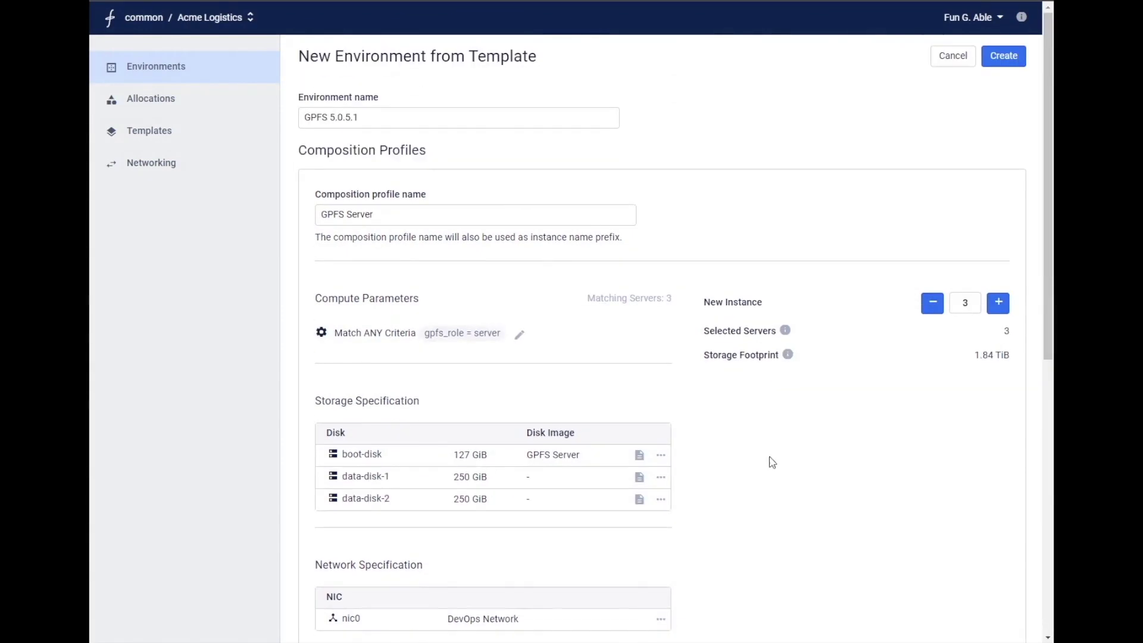
- Create the GPFS 5.0.5.1 environment and inspect two GPFS Server instances' details
{"action": "left_click", "coordinate": [1003, 57]}
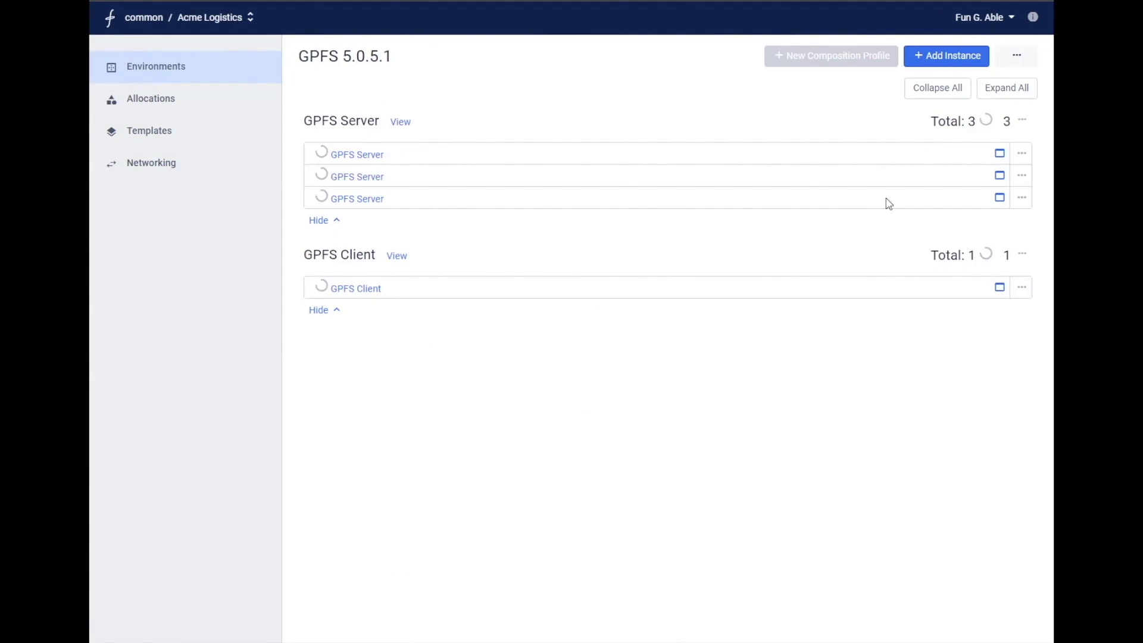
{"action": "left_click", "coordinate": [351, 156]}
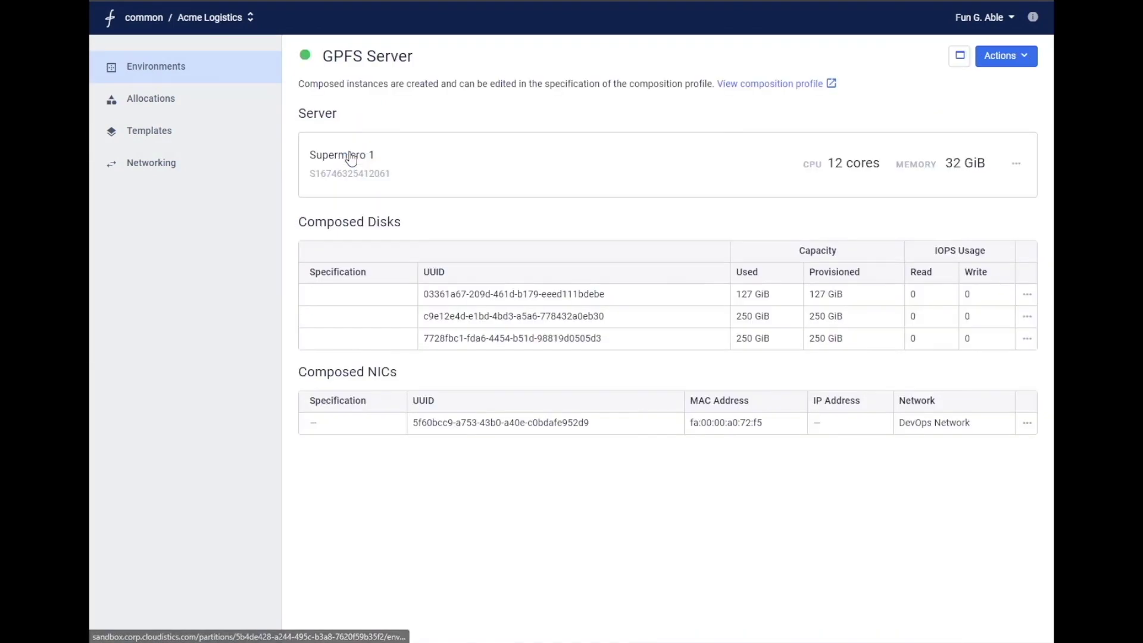
{"action": "left_click", "coordinate": [153, 59]}
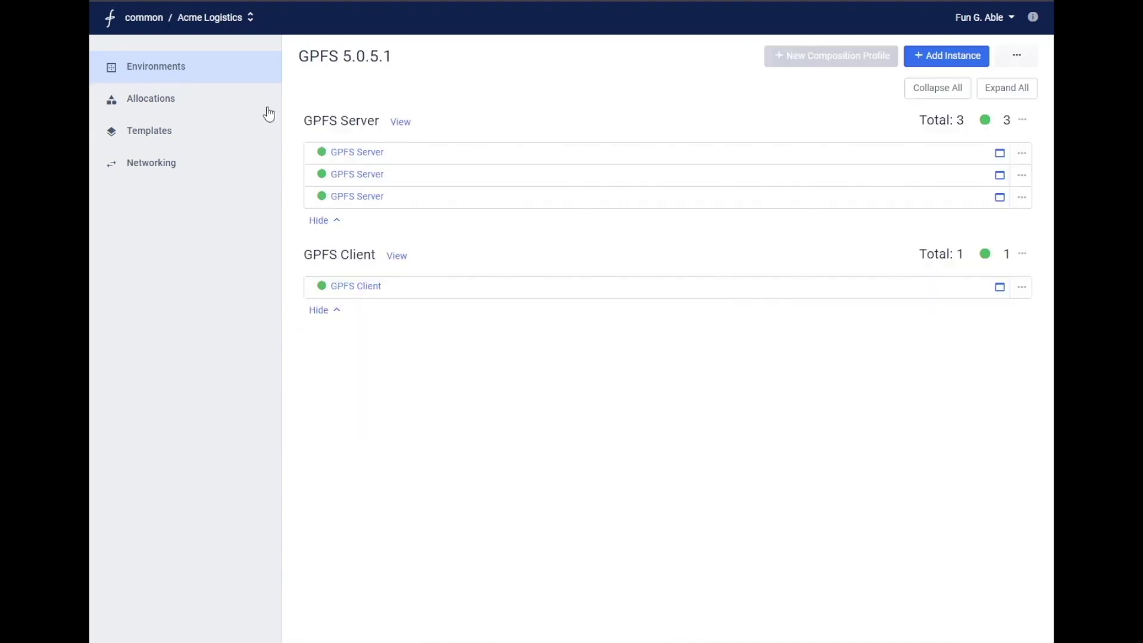
{"action": "left_click", "coordinate": [374, 176]}
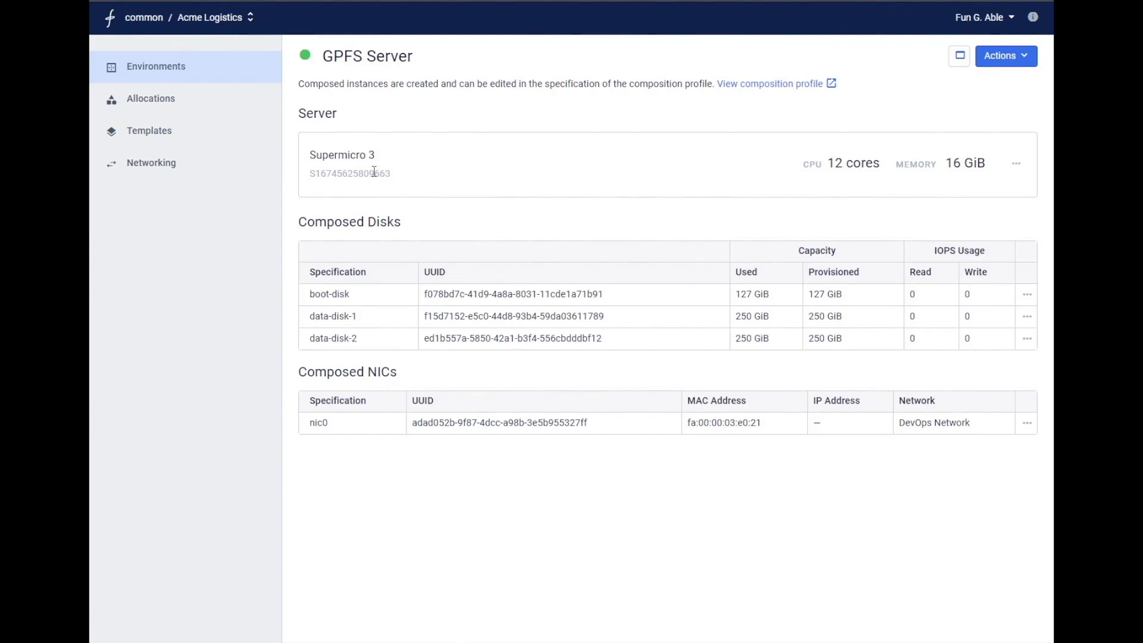
{"action": "key", "text": "alt+Left"}
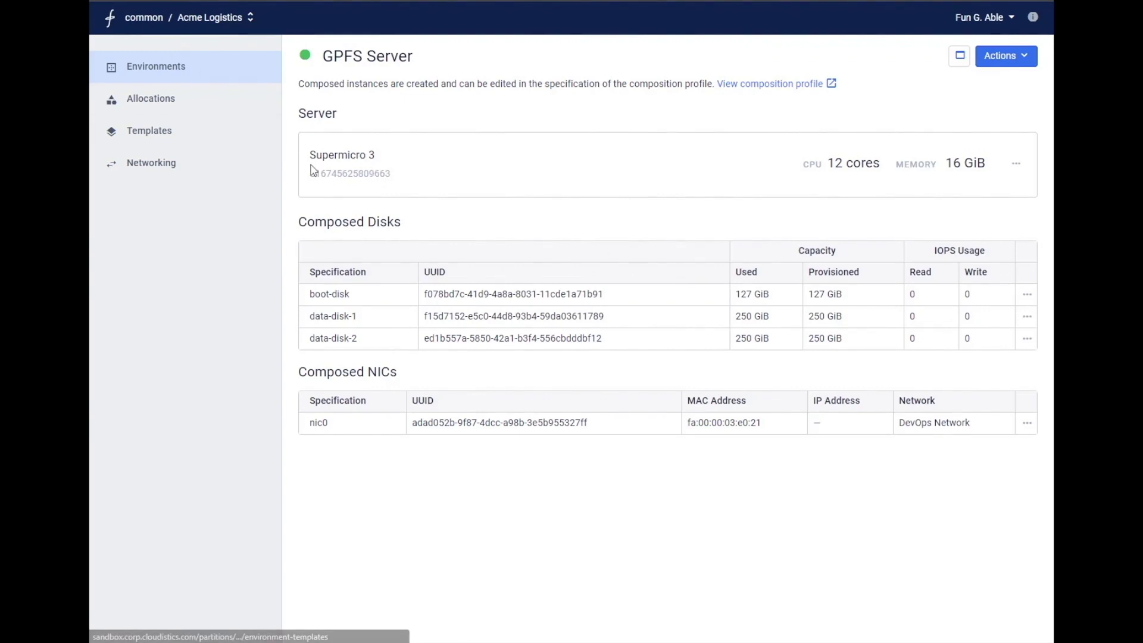
- Run mmlscluster and mmlsfs all -T, then df -hT on client gpfs-40
{"action": "left_click", "coordinate": [366, 287]}
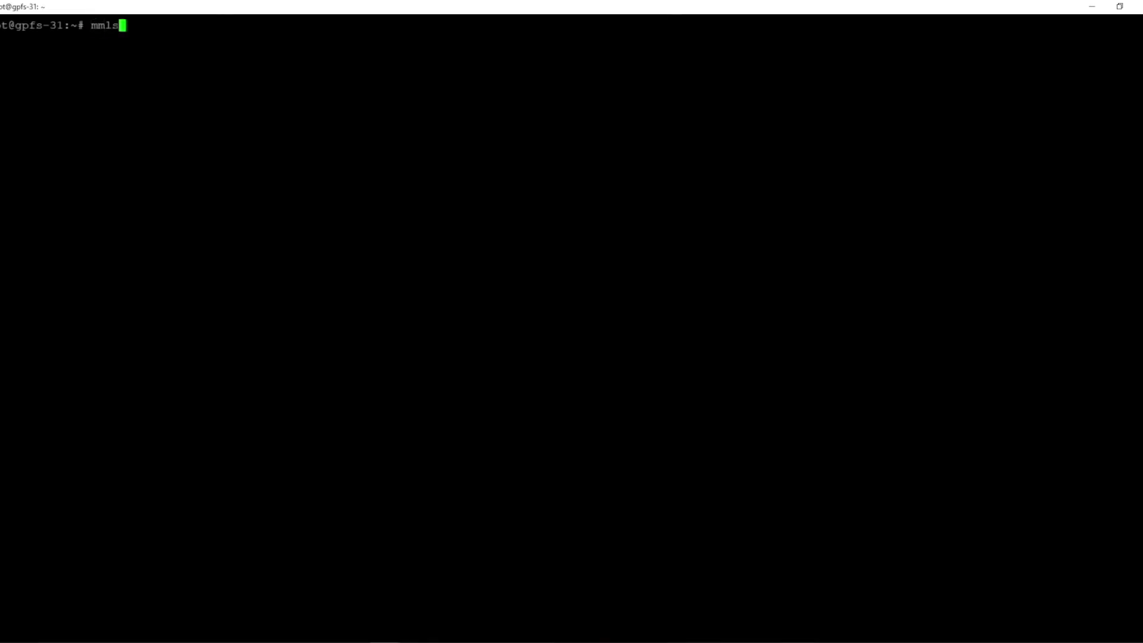
{"action": "type", "text": "cluster"}
{"action": "key", "text": "Return"}
{"action": "type", "text": "mmlsfs all -T"}
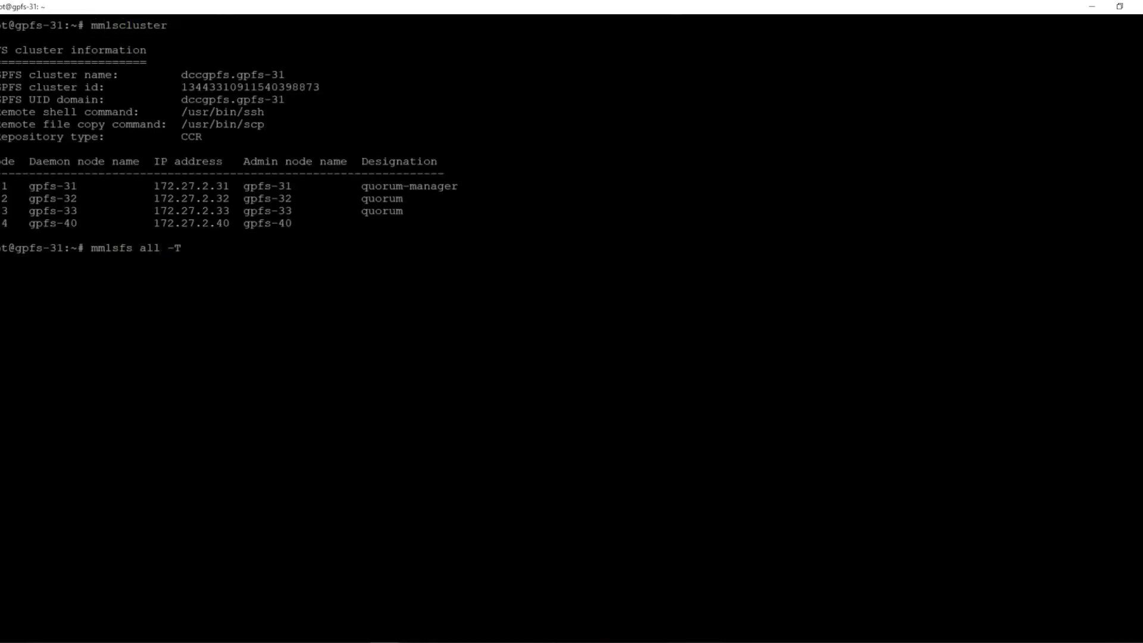
{"action": "key", "text": "Return"}
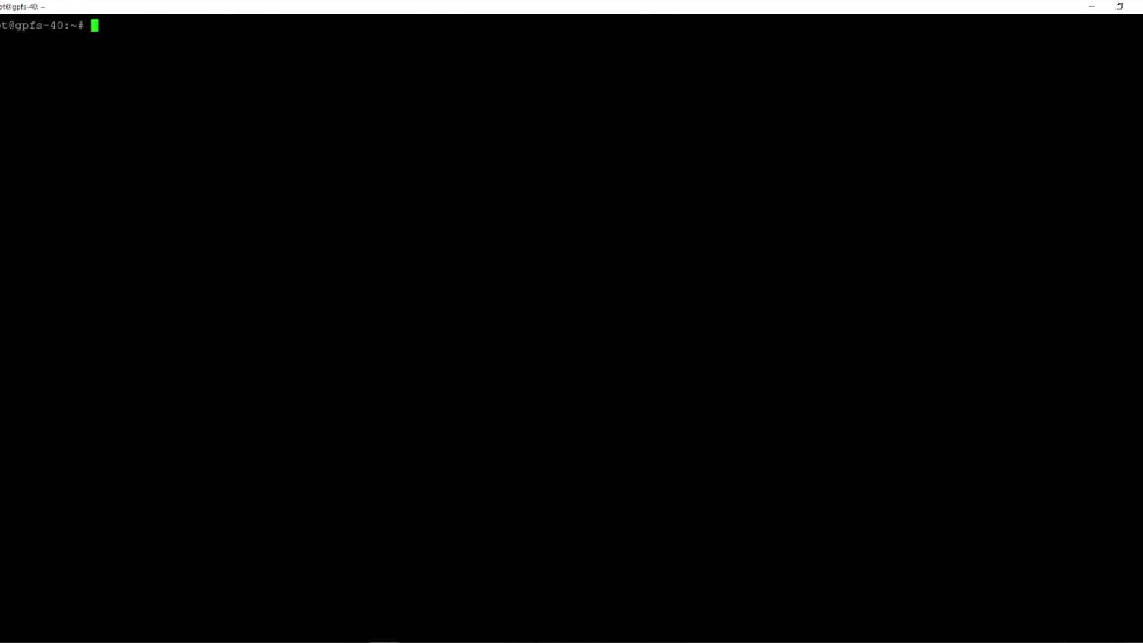
{"action": "type", "text": "df -hT"}
{"action": "key", "text": "Return"}
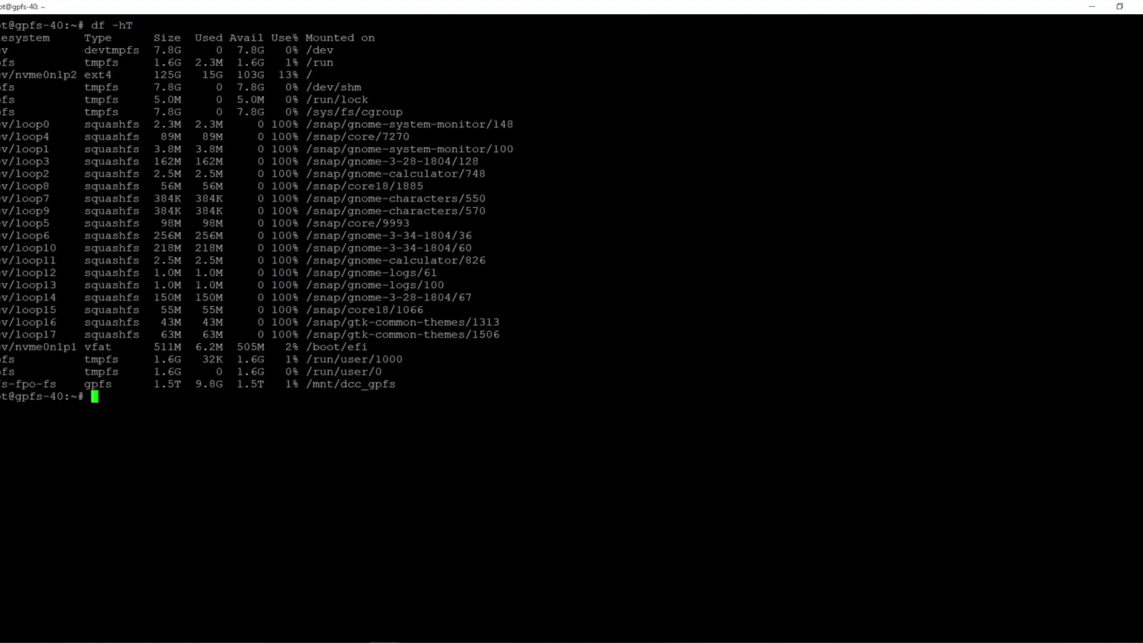